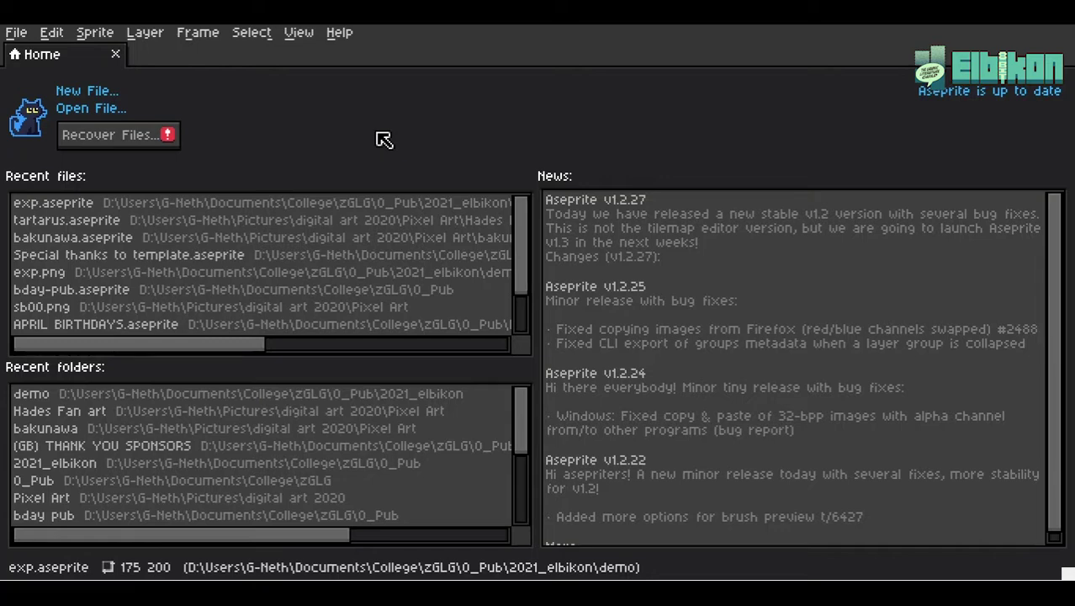
Step: Open the recent file exp.aseprite
{"action": "left_click", "coordinate": [143, 205]}
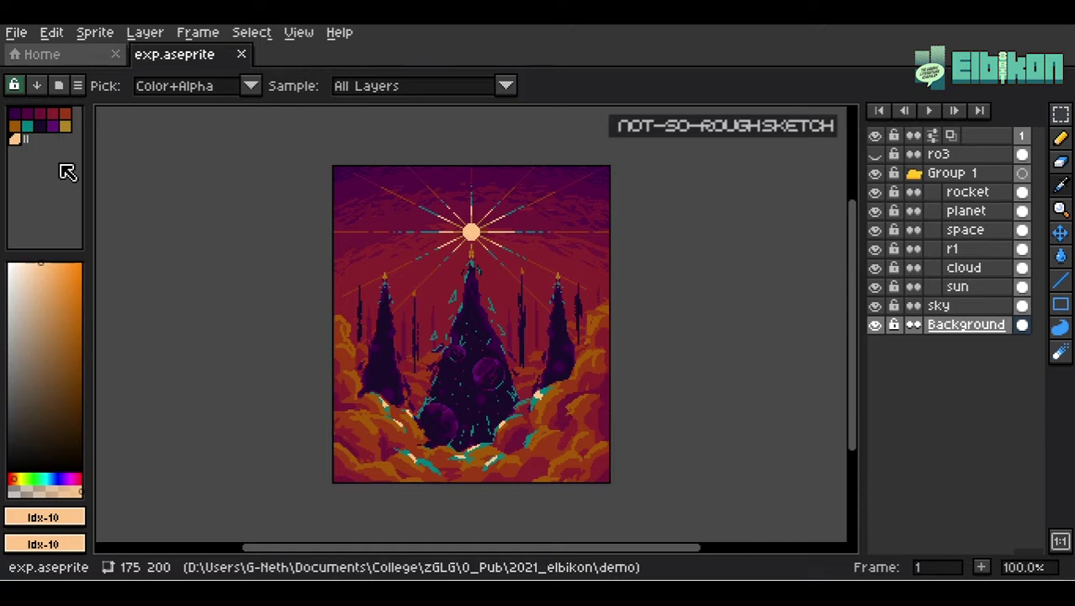
{"action": "left_click", "coordinate": [79, 86]}
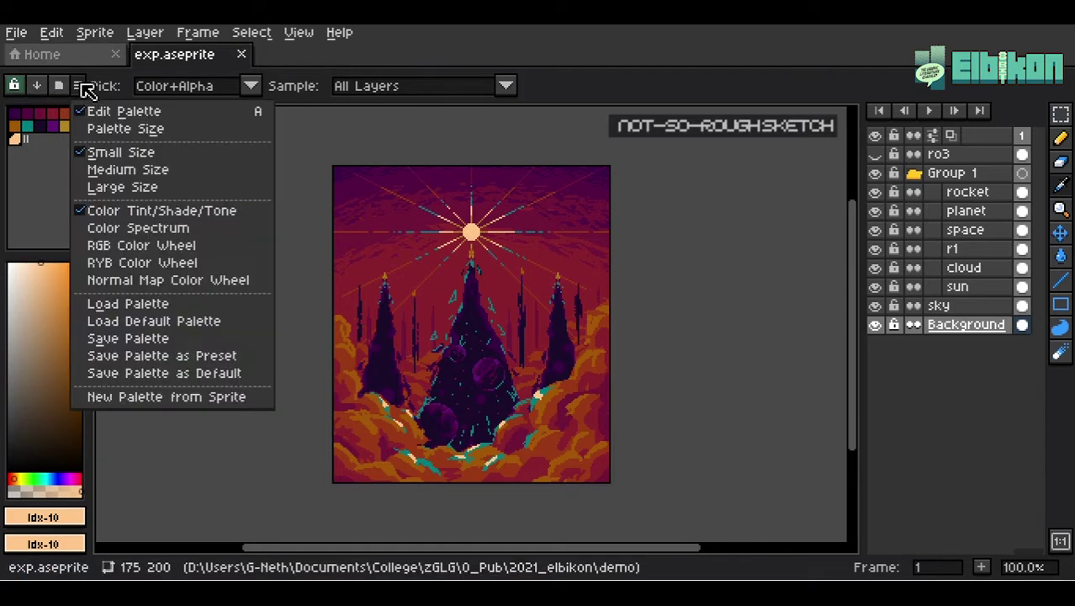
{"action": "left_click", "coordinate": [118, 111]}
{"action": "left_click", "coordinate": [78, 86]}
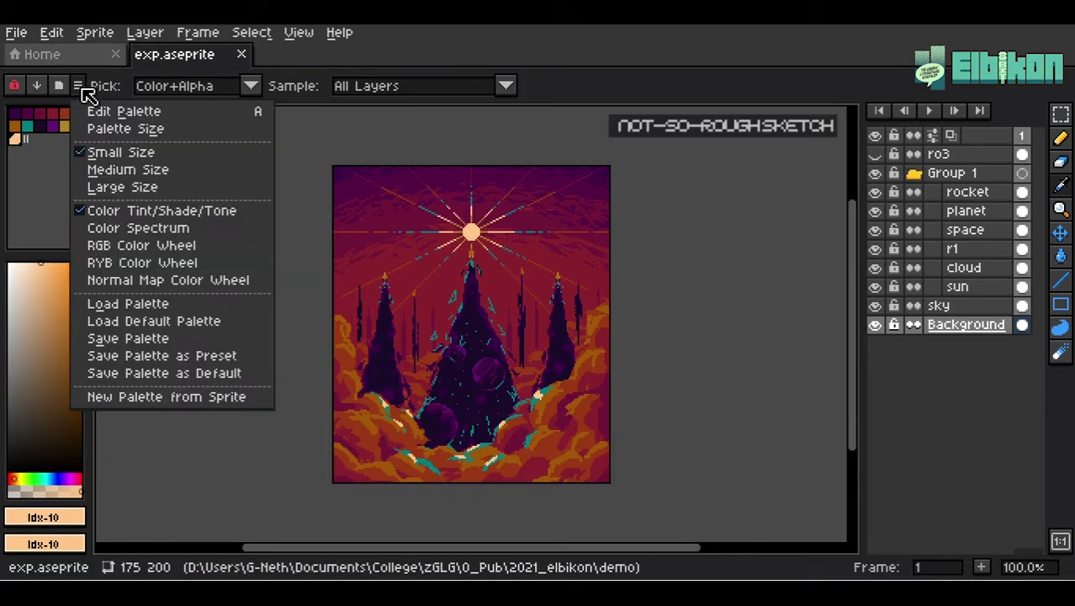
{"action": "left_click", "coordinate": [118, 111]}
Step: Save the sprite's palette as a palette file named "ase demo"
{"action": "left_click", "coordinate": [79, 87]}
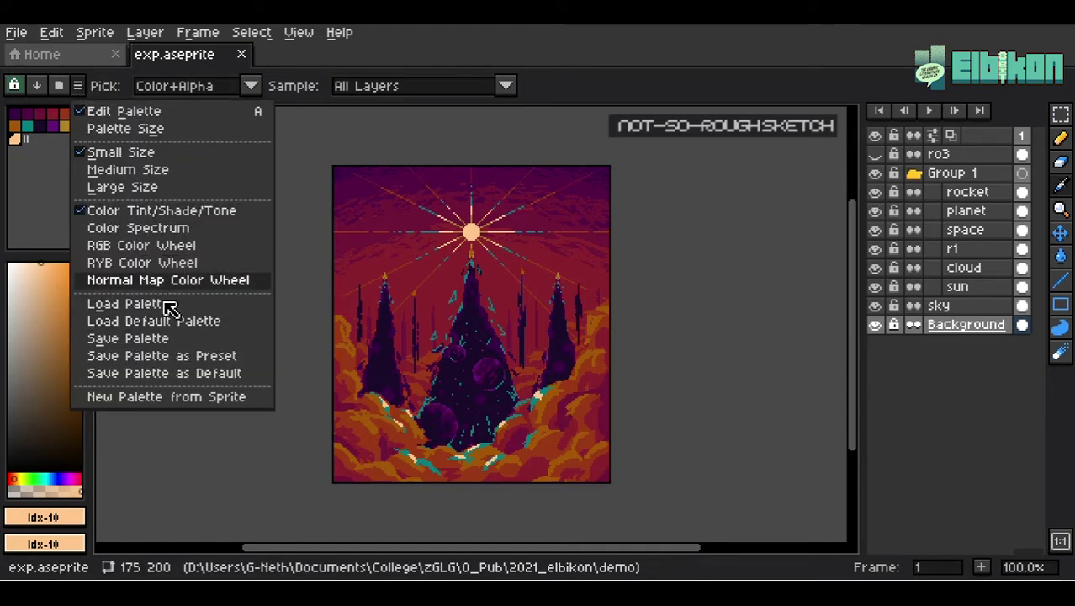
{"action": "left_click", "coordinate": [128, 339]}
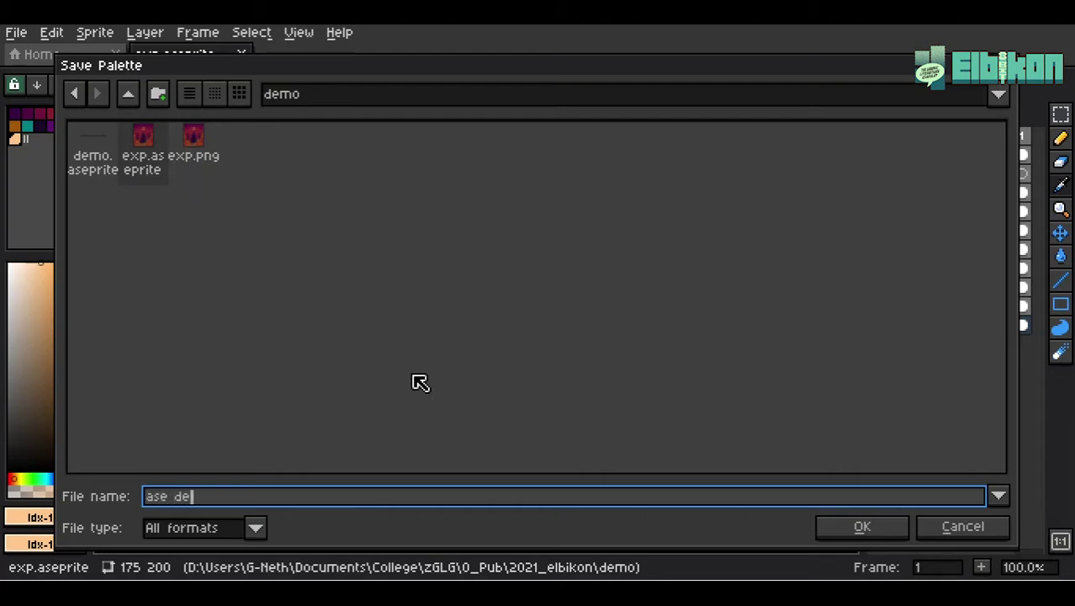
{"action": "key", "text": "Return"}
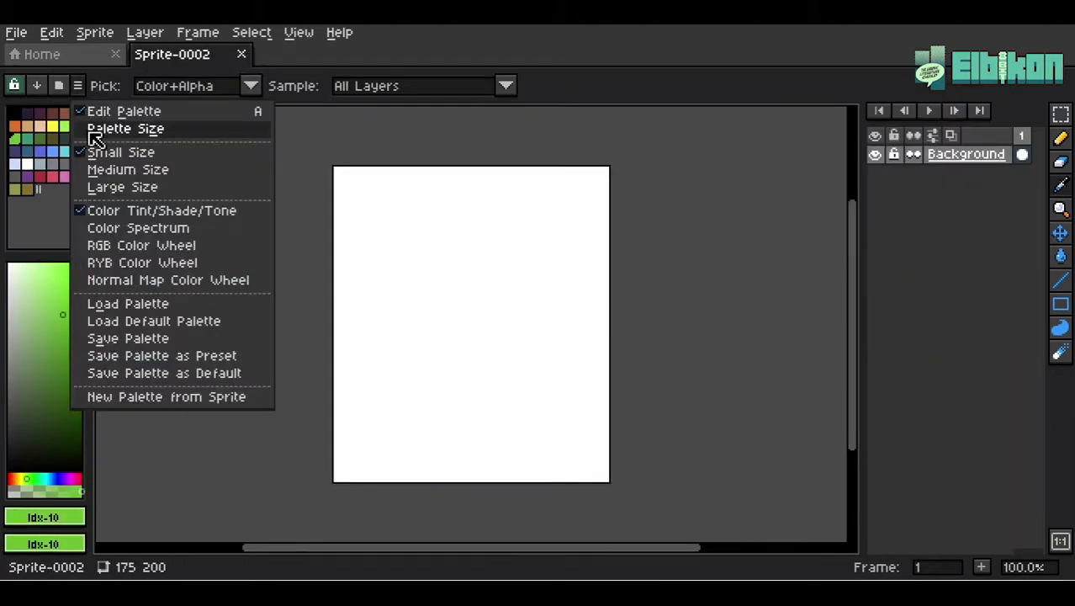
Step: Load the saved "ase demo" palette into the blank sprite and pick its peach swatch as the drawing colour
{"action": "left_click", "coordinate": [126, 304]}
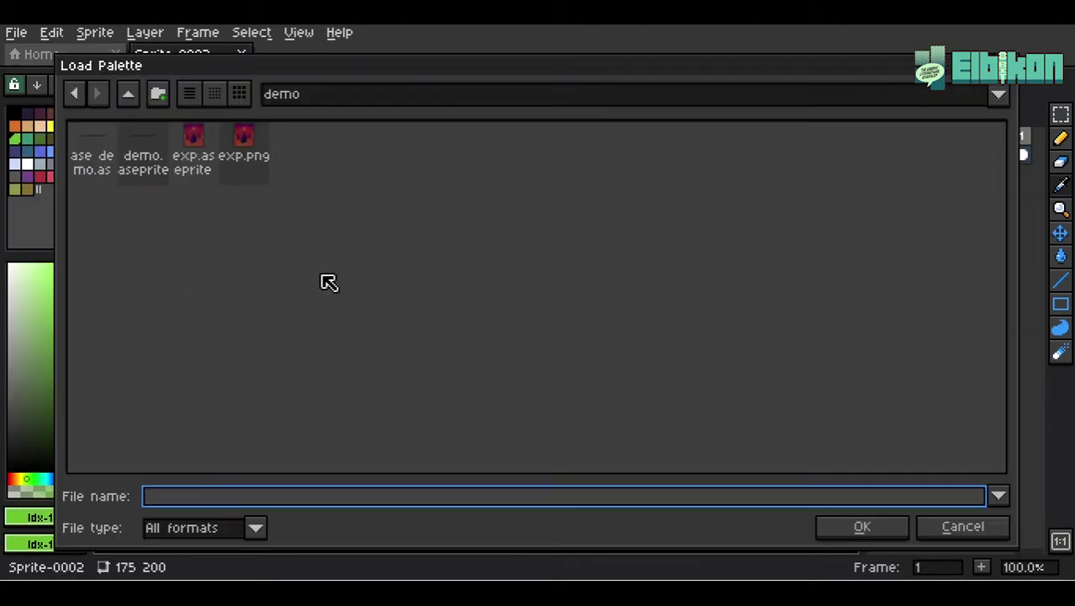
{"action": "left_click", "coordinate": [93, 176]}
{"action": "left_click", "coordinate": [880, 527]}
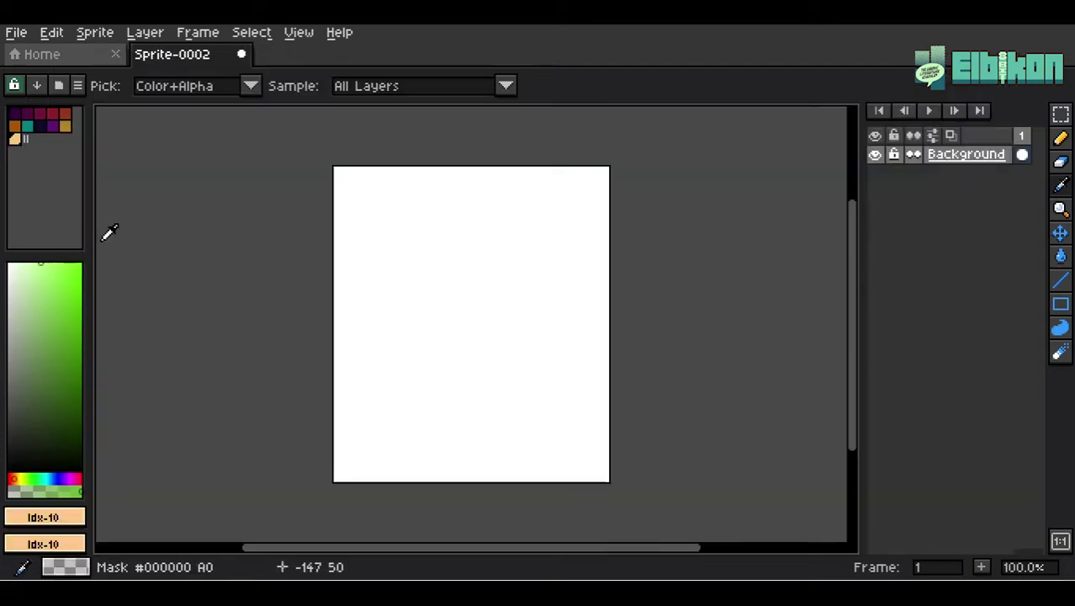
{"action": "left_click", "coordinate": [65, 113]}
{"action": "left_click", "coordinate": [15, 139]}
Step: Add a new layer above the background and name it "guide lines"
{"action": "left_click", "coordinate": [1061, 233]}
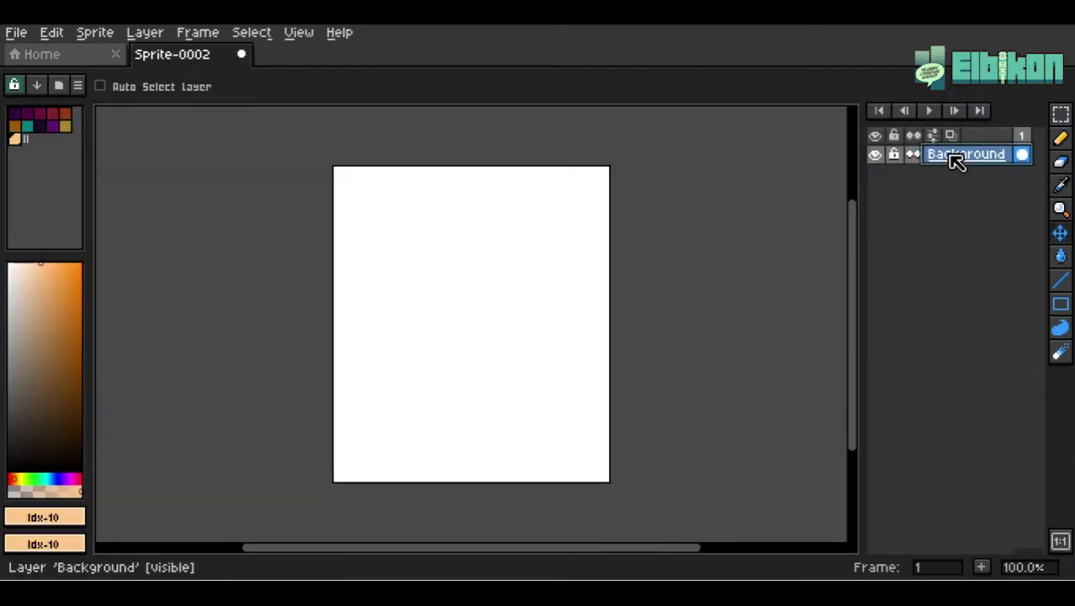
{"action": "key", "text": "shift+ctrl+n"}
{"action": "double_click", "coordinate": [967, 159]}
{"action": "type", "text": "guidelines"}
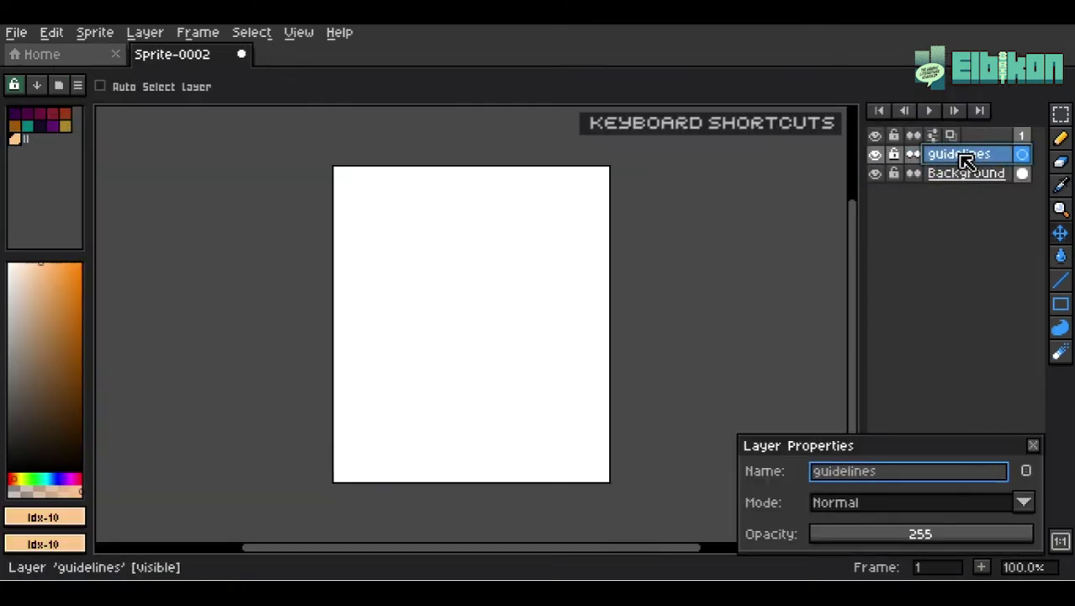
{"action": "key", "text": "Return"}
Step: Draw a teal horizontal guide line across the full canvas width in its upper quarter
{"action": "scroll", "coordinate": [450, 276], "scroll_direction": "up", "scroll_amount": 1}
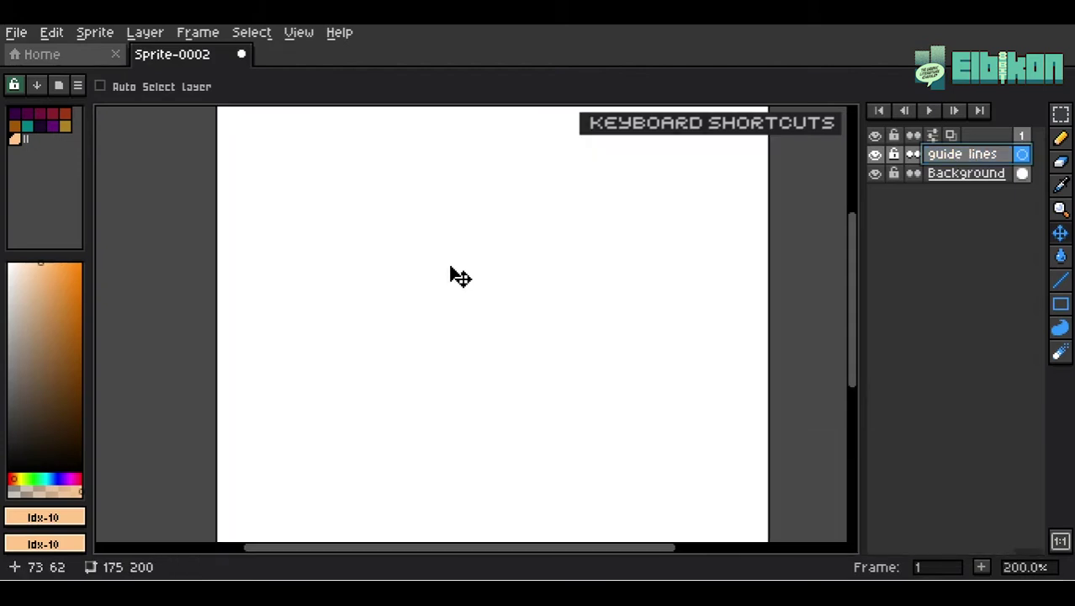
{"action": "scroll", "coordinate": [454, 276], "scroll_direction": "down", "scroll_amount": 1}
{"action": "key", "text": "b"}
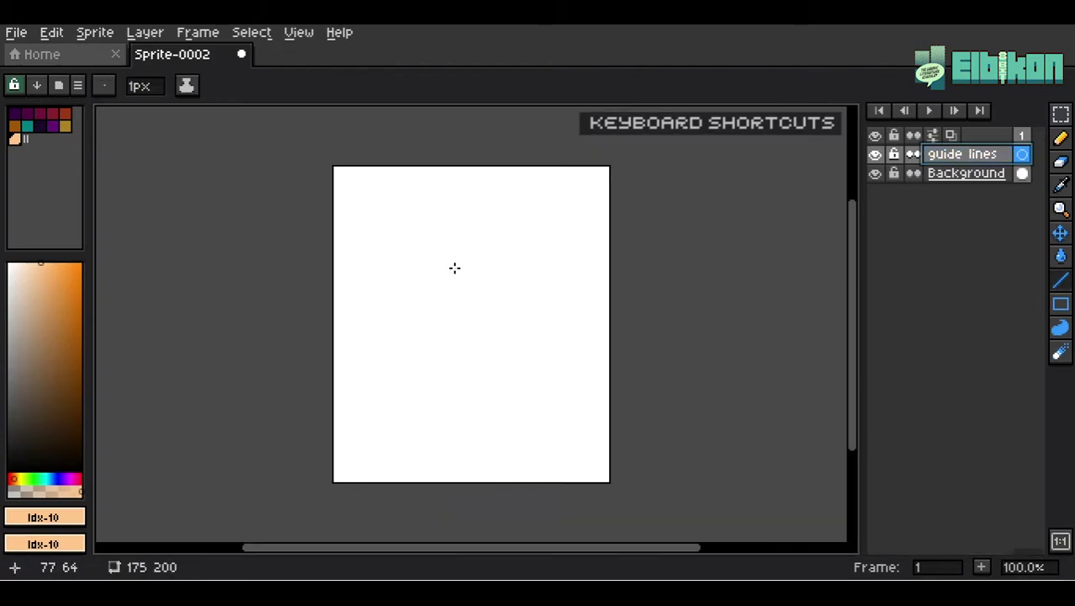
{"action": "left_click", "coordinate": [26, 126]}
{"action": "left_click_drag", "start_coordinate": [334, 233], "coordinate": [684, 233]}
Step: Shift the teal horizontal guide line slightly upward, to about 41 px below the canvas's upper edge
{"action": "key", "text": "m"}
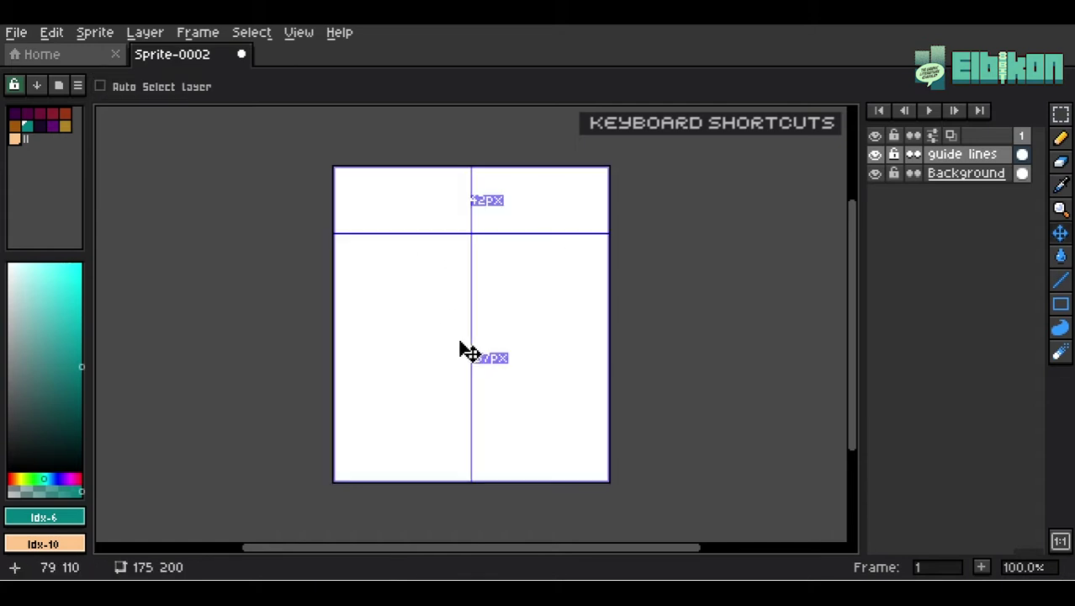
{"action": "key", "text": "bracketleft"}
{"action": "key", "text": "bracketleft"}
{"action": "scroll", "coordinate": [432, 228], "scroll_direction": "up", "scroll_amount": 1}
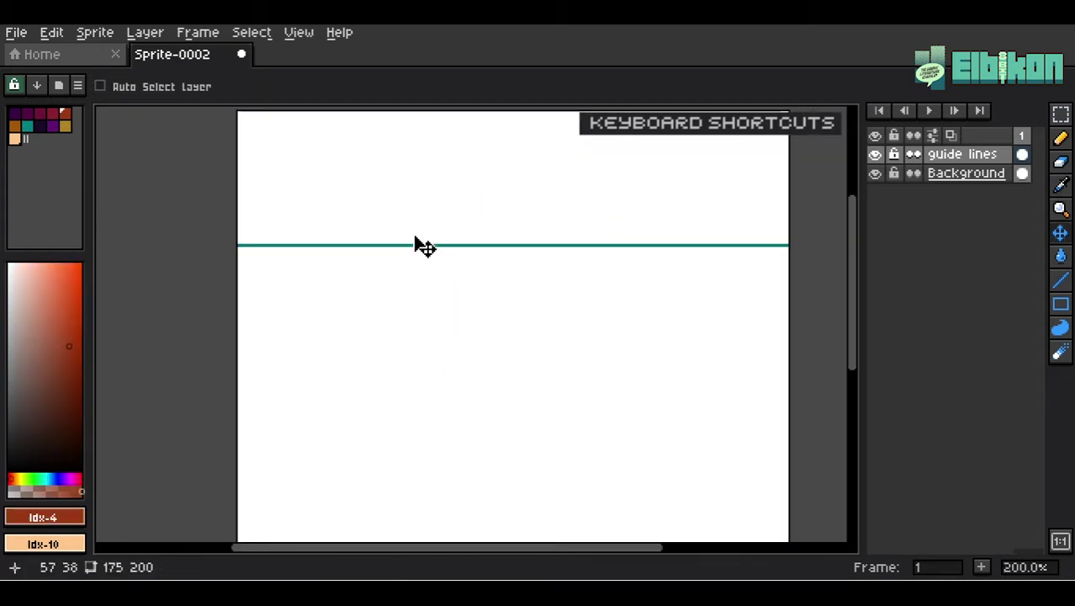
{"action": "scroll", "coordinate": [416, 245], "scroll_direction": "up", "scroll_amount": 1}
{"action": "left_click_drag", "start_coordinate": [415, 245], "coordinate": [457, 286]}
{"action": "scroll", "coordinate": [457, 286], "scroll_direction": "down", "scroll_amount": 1}
{"action": "left_click_drag", "start_coordinate": [499, 365], "coordinate": [528, 320]}
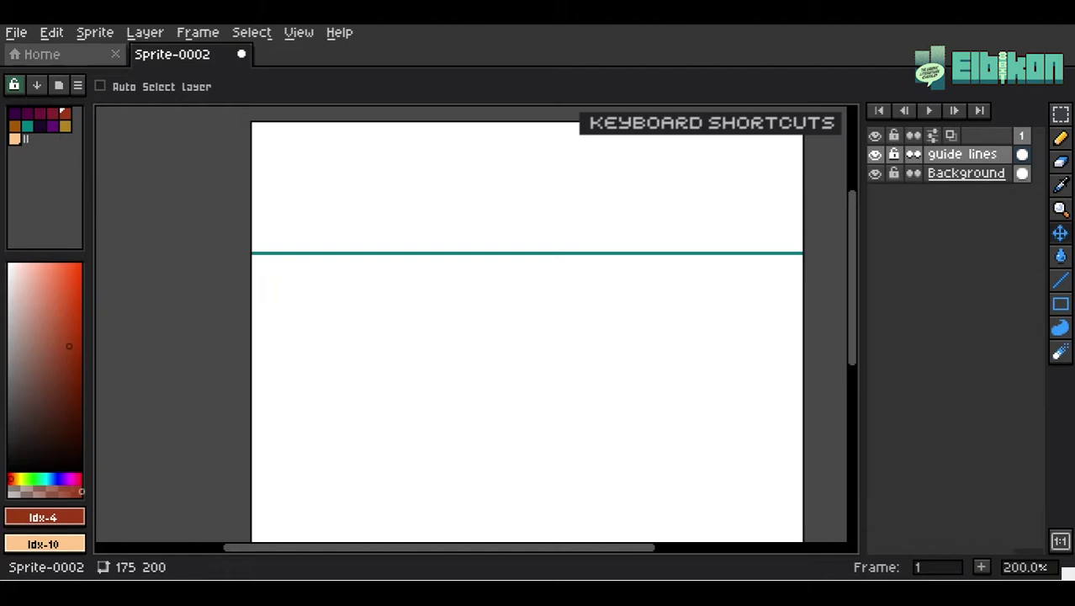
Step: Add a new layer above the guide lines layer and try drawing a vertical line down the canvas on it
{"action": "key", "text": "m"}
{"action": "key", "text": "v"}
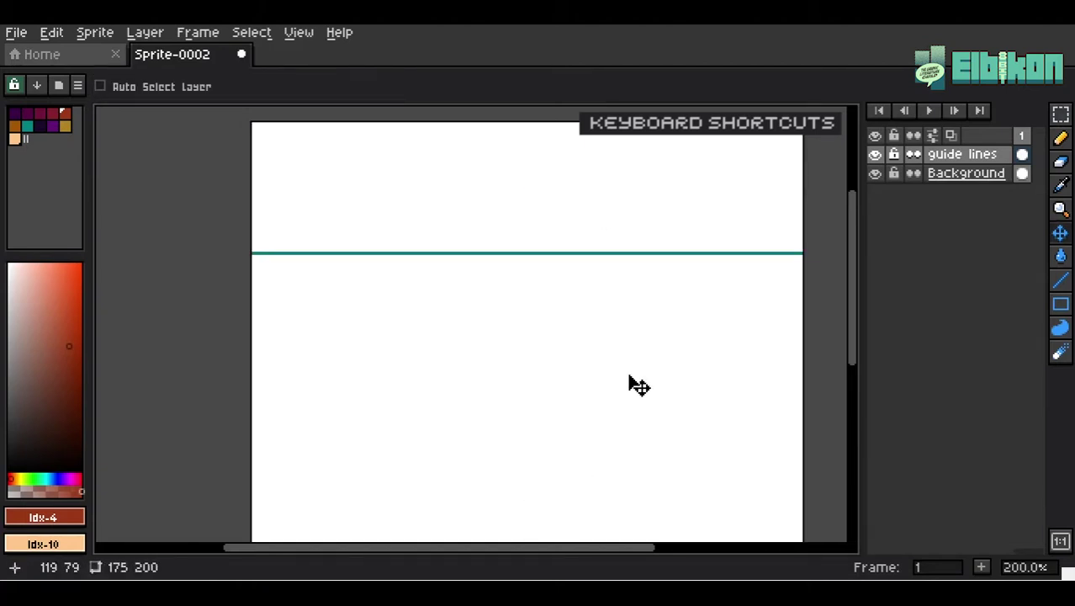
{"action": "key", "text": "b"}
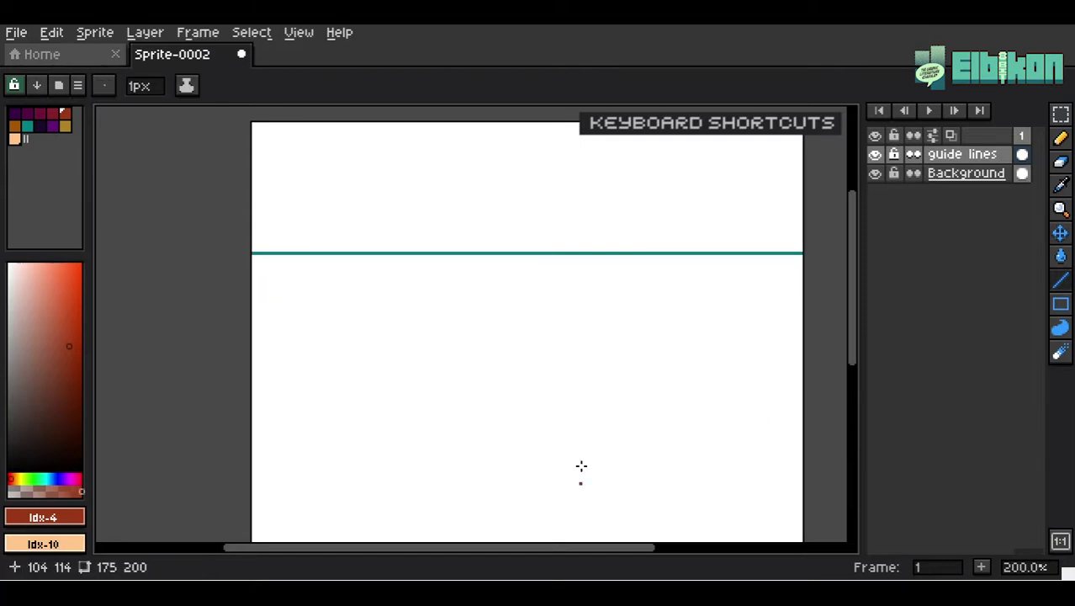
{"action": "left_click", "coordinate": [960, 156]}
{"action": "key", "text": "shift+n"}
{"action": "left_click_drag", "start_coordinate": [525, 146], "coordinate": [524, 343]}
{"action": "key", "text": "ctrl+z"}
Step: Sample the teal #007F7F from the horizontal guide line as the drawing colour
{"action": "key", "text": "i"}
{"action": "left_click", "coordinate": [507, 253]}
{"action": "scroll", "coordinate": [507, 252], "scroll_direction": "down", "scroll_amount": 1}
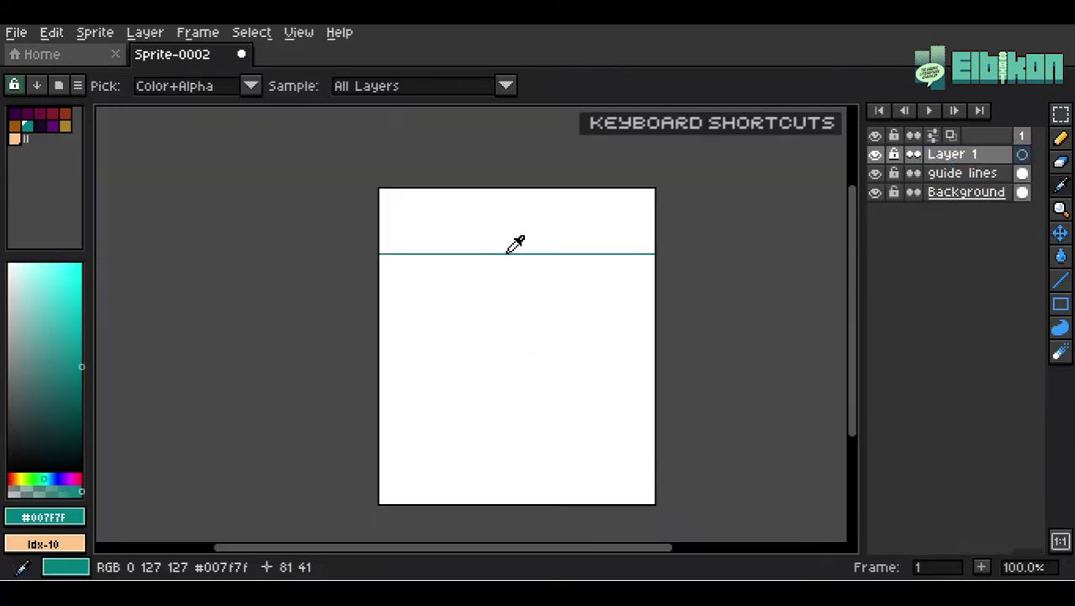
{"action": "scroll", "coordinate": [514, 240], "scroll_direction": "up", "scroll_amount": 1}
{"action": "key", "text": "1"}
Step: Hide the guide lines layer and look over the pencil, eraser and eyedropper tools
{"action": "left_click", "coordinate": [875, 173]}
{"action": "key", "text": "b"}
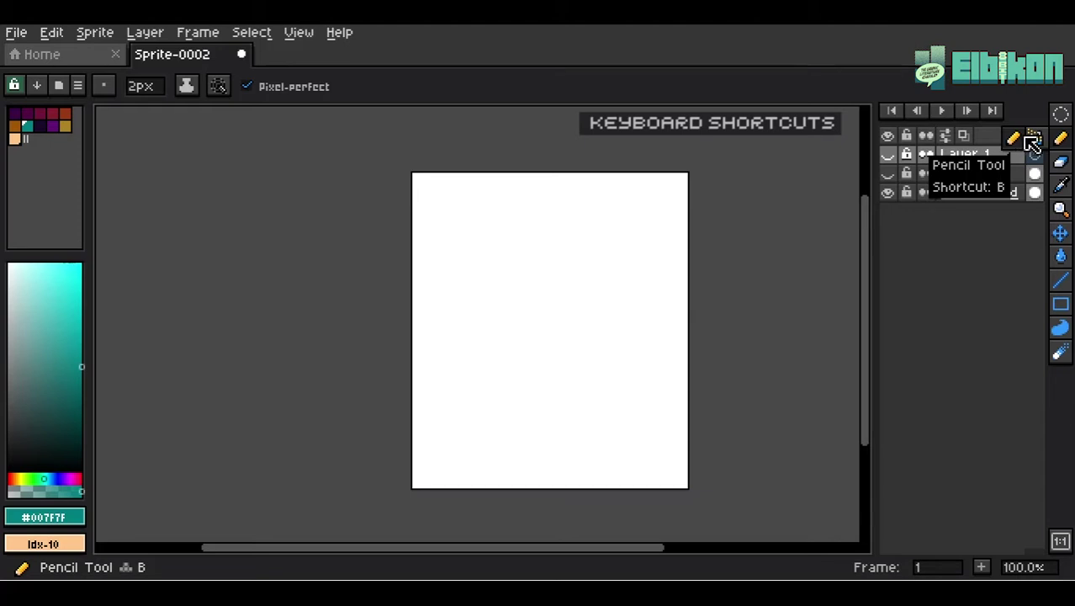
{"action": "left_click", "coordinate": [1061, 164]}
{"action": "left_click", "coordinate": [1063, 190]}
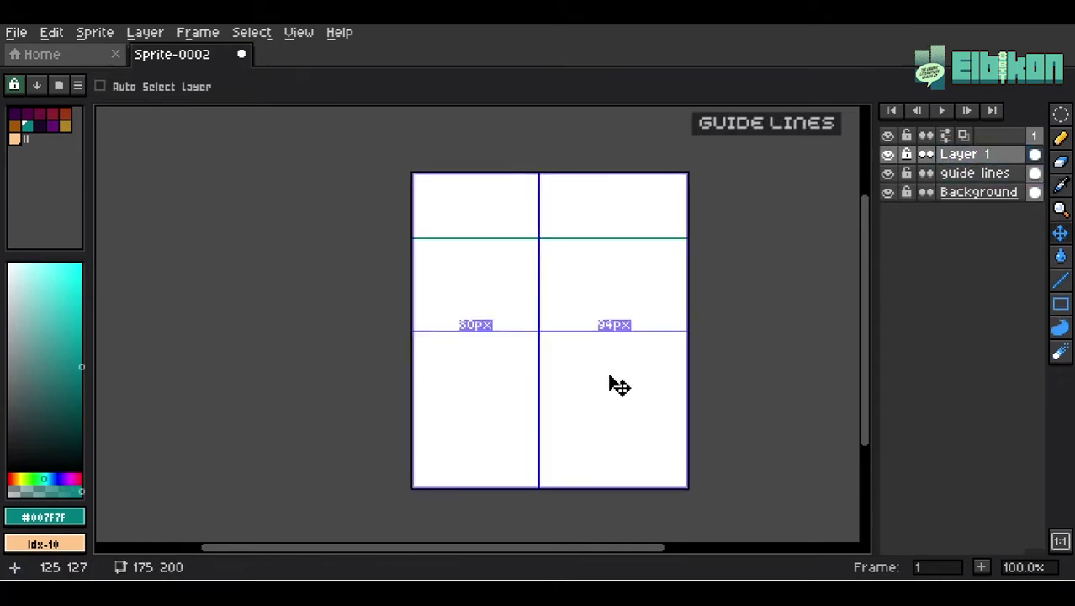
Step: Centre the vertical guide line on the canvas and draw a horizontal guide line 20 px below the upper edge
{"action": "left_click_drag", "start_coordinate": [611, 384], "coordinate": [629, 384]}
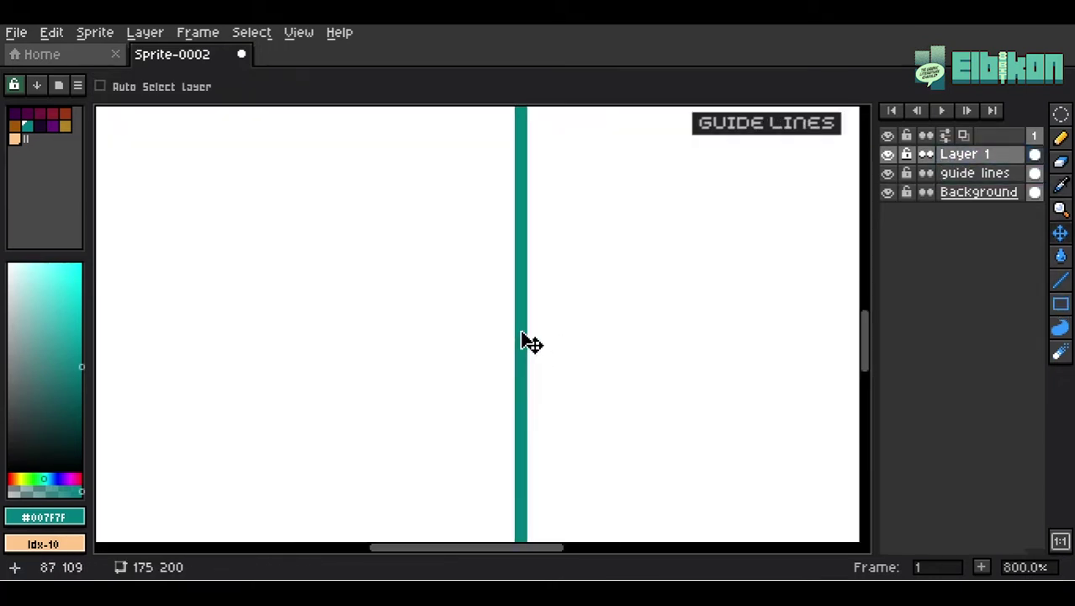
{"action": "key", "text": "1"}
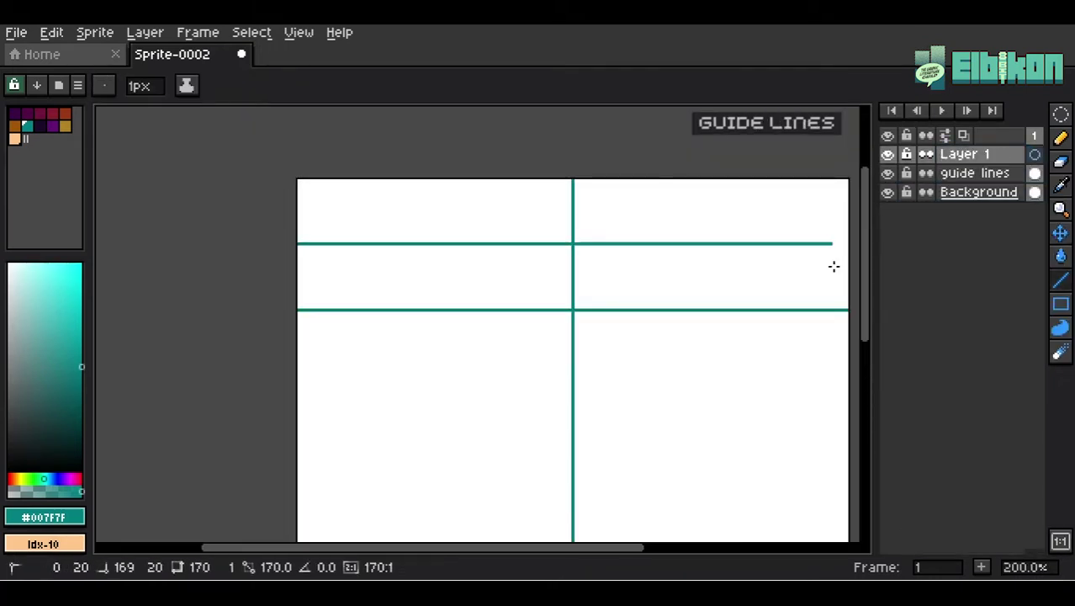
{"action": "key", "text": "v"}
{"action": "key", "text": "1"}
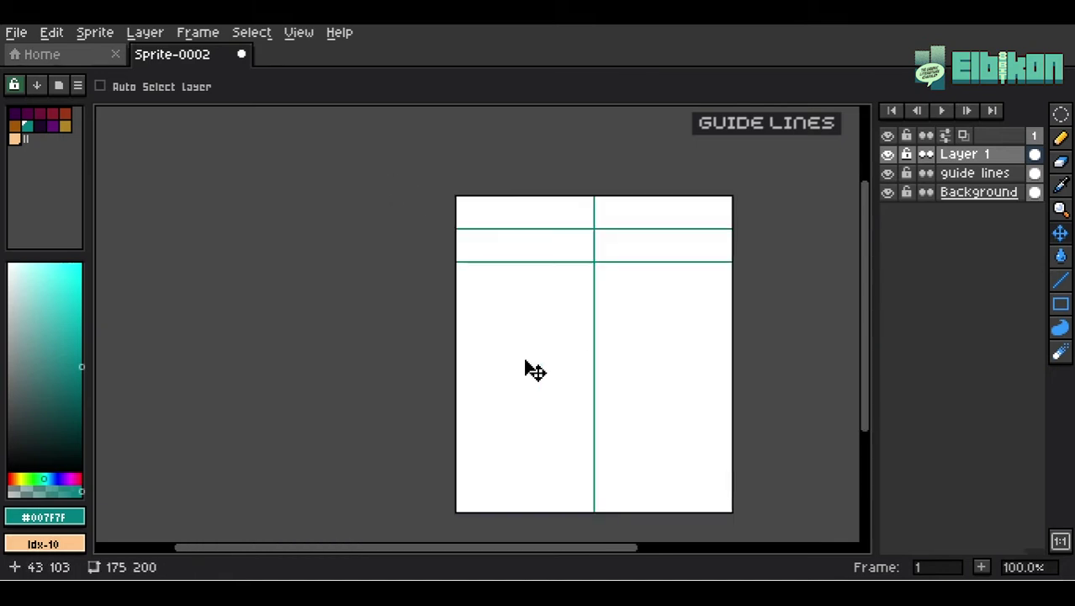
Step: Draw a full-width horizontal guide line and position it in the canvas's lower quarter
{"action": "key", "text": "b"}
{"action": "scroll", "coordinate": [552, 392], "scroll_direction": "down", "scroll_amount": 1}
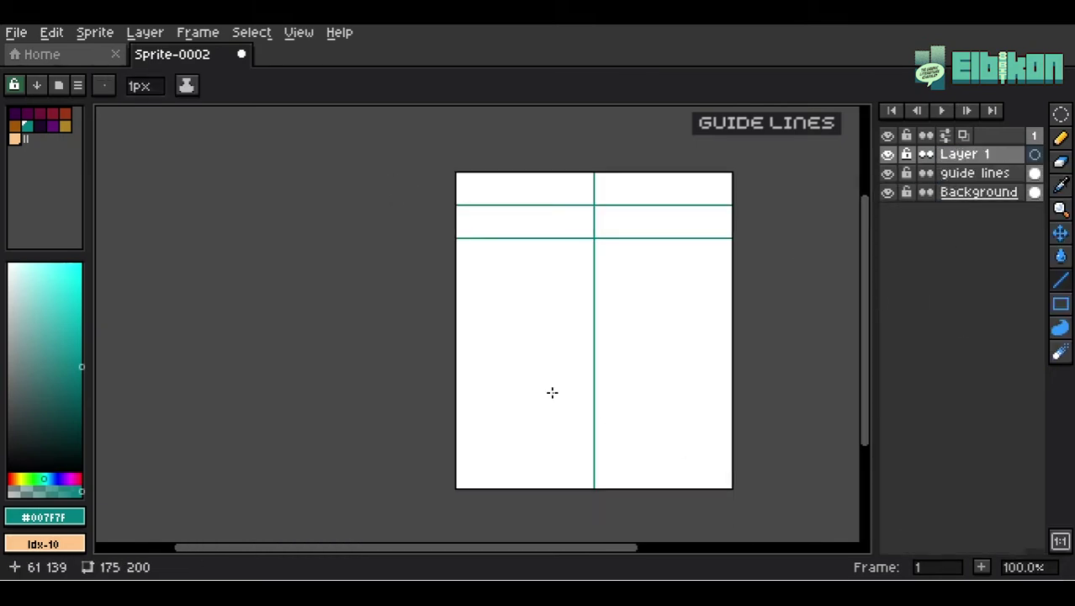
{"action": "left_click_drag", "start_coordinate": [454, 423], "coordinate": [734, 424]}
{"action": "key", "text": "v"}
{"action": "left_click_drag", "start_coordinate": [556, 438], "coordinate": [562, 430]}
{"action": "scroll", "coordinate": [564, 416], "scroll_direction": "up", "scroll_amount": 4}
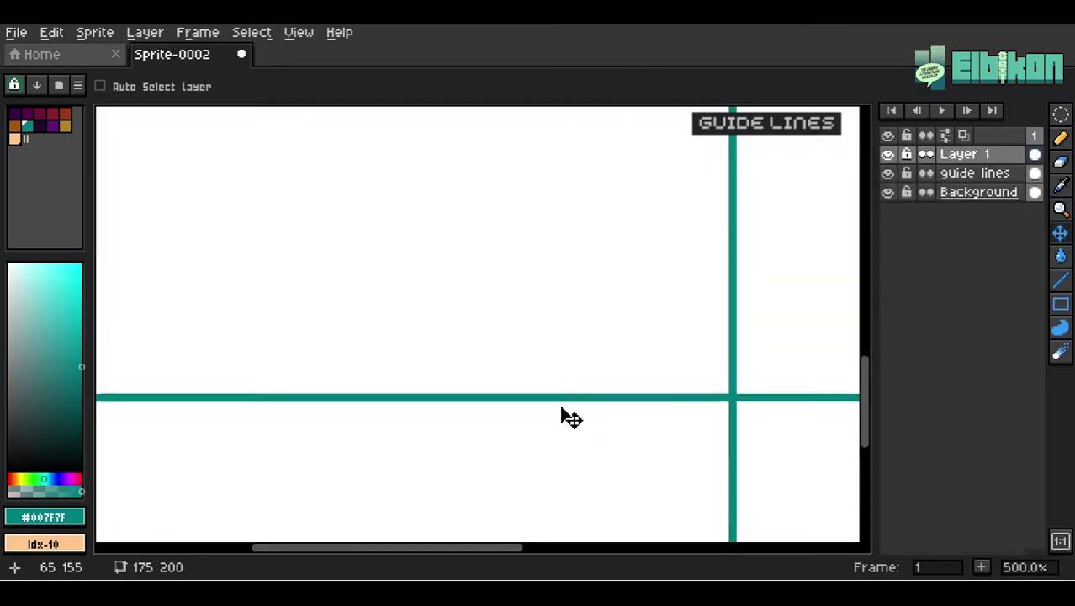
{"action": "key", "text": "1"}
Step: Draw another full-width horizontal guide line on Layer 1 and position it just above the canvas's mid-height
{"action": "double_click", "coordinate": [989, 155]}
{"action": "key", "text": "Escape"}
{"action": "key", "text": "l"}
{"action": "left_click_drag", "start_coordinate": [454, 291], "coordinate": [833, 308]}
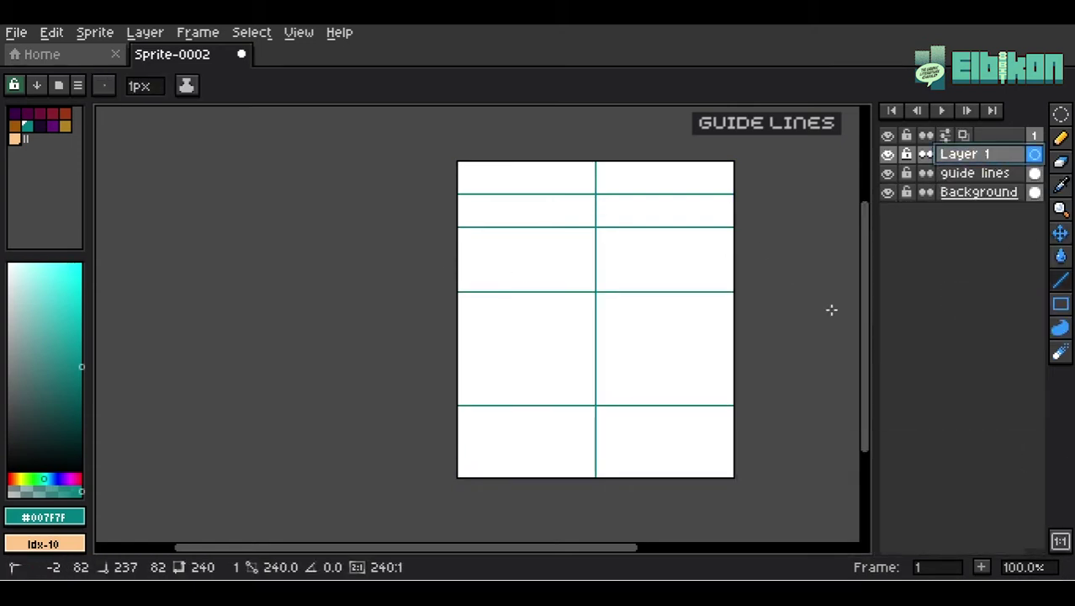
{"action": "key", "text": "v"}
{"action": "left_click_drag", "start_coordinate": [653, 351], "coordinate": [657, 360]}
{"action": "scroll", "coordinate": [589, 383], "scroll_direction": "down", "scroll_amount": 1}
{"action": "scroll", "coordinate": [557, 391], "scroll_direction": "up", "scroll_amount": 1}
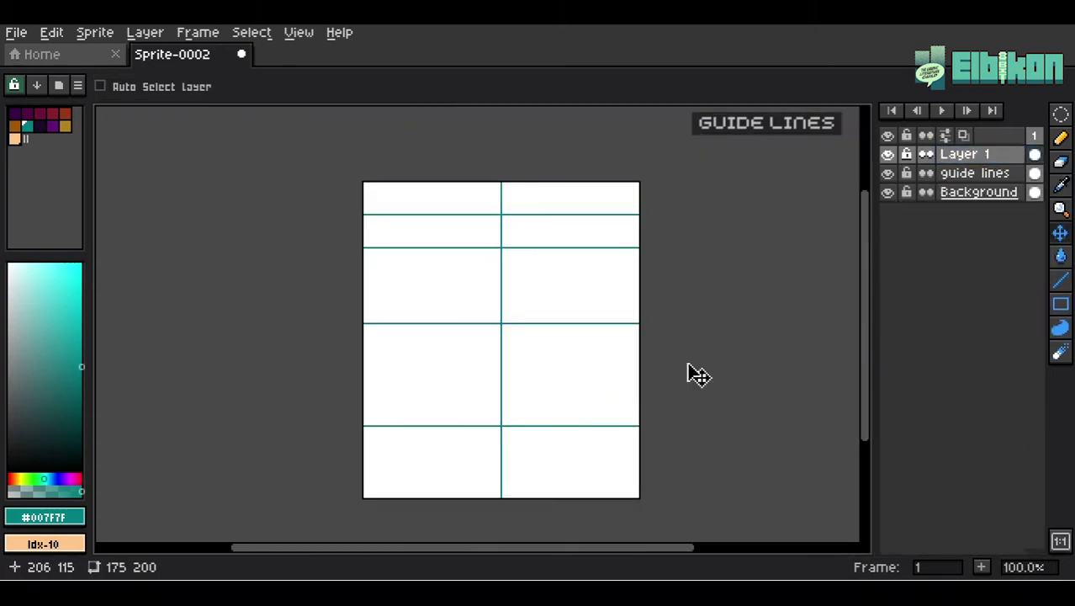
{"action": "left_click", "coordinate": [985, 160]}
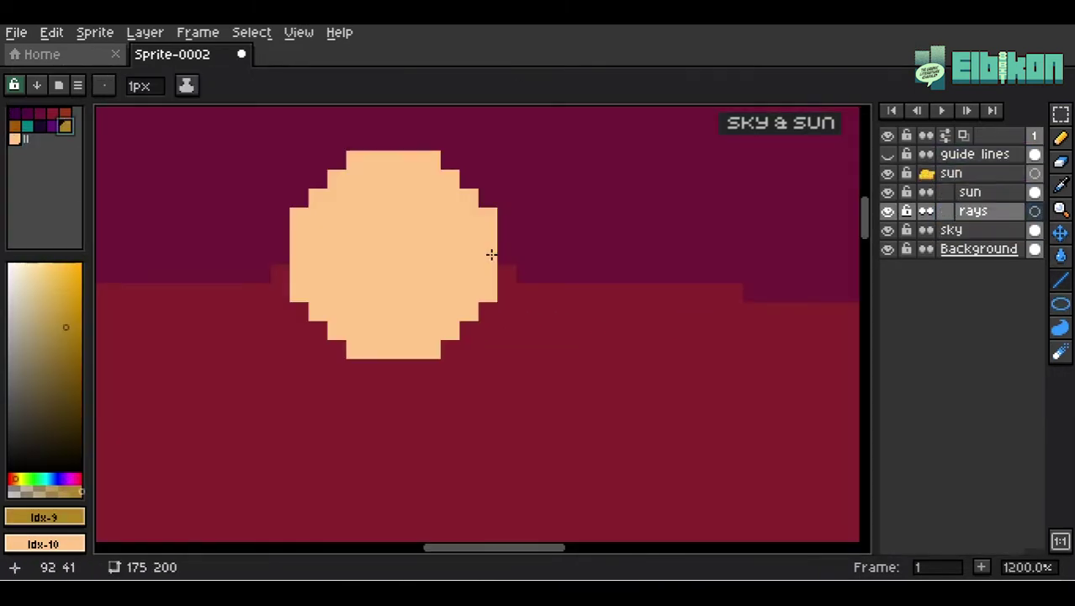
Step: Draw a 1 px gold horizontal ray through the sun to the canvas edges on the rays layer
{"action": "mouse_move", "coordinate": [455, 254]}
{"action": "left_mouse_down"}
{"action": "mouse_move", "coordinate": [853, 253]}
{"action": "mouse_move", "coordinate": [825, 253]}
{"action": "mouse_move", "coordinate": [848, 253]}
{"action": "mouse_move", "coordinate": [864, 228]}
{"action": "left_mouse_up"}
{"action": "scroll", "coordinate": [585, 286], "scroll_direction": "down", "scroll_amount": 5}
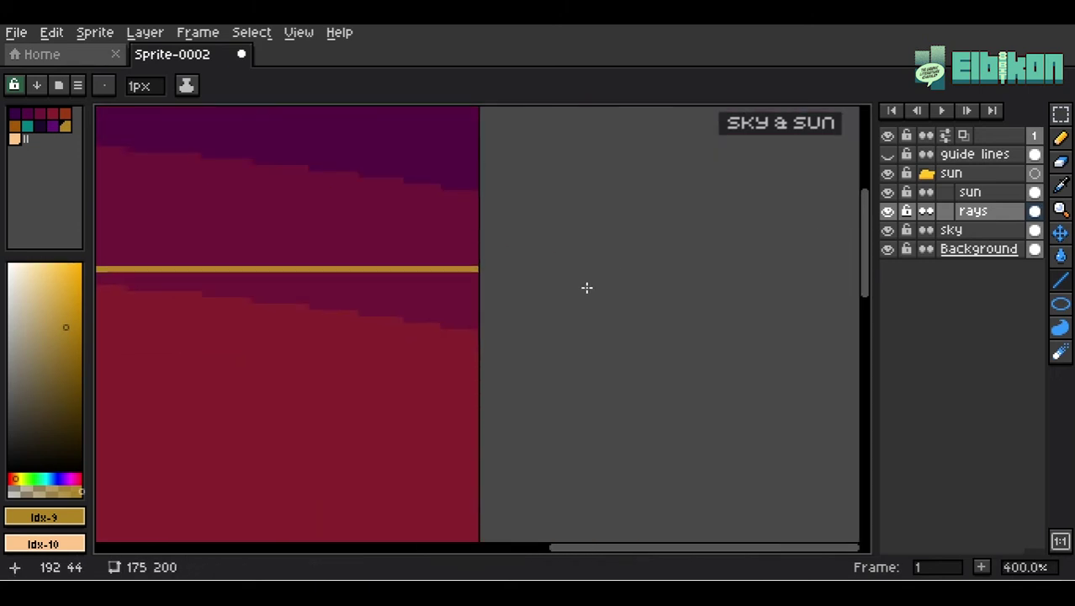
{"action": "scroll", "coordinate": [425, 296], "scroll_direction": "down", "scroll_amount": 3}
{"action": "scroll", "coordinate": [230, 297], "scroll_direction": "up", "scroll_amount": 1}
{"action": "scroll", "coordinate": [365, 197], "scroll_direction": "down", "scroll_amount": 1}
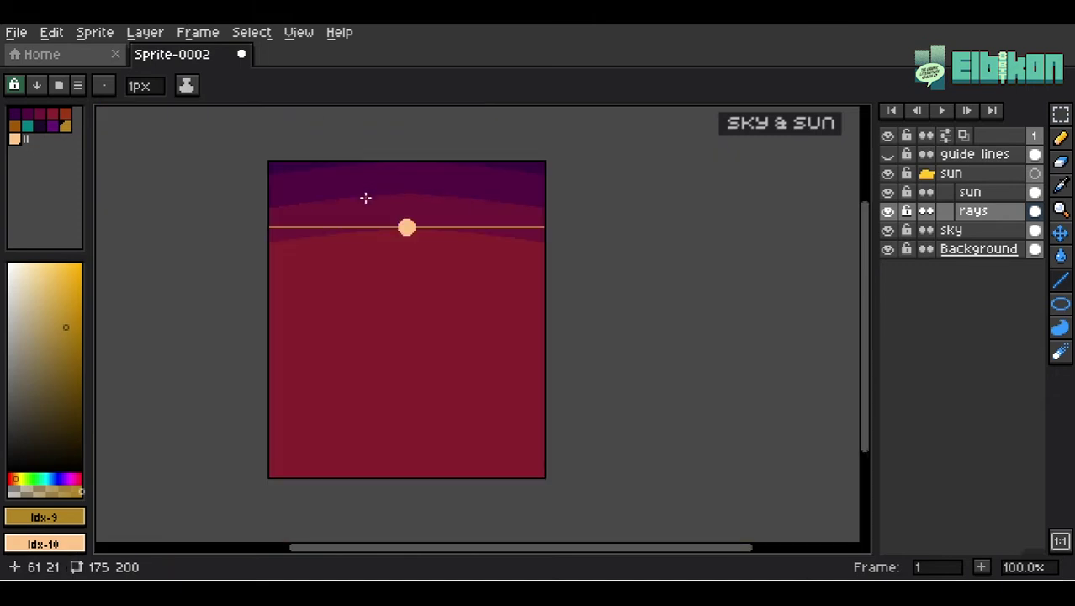
Step: Draw the gold vertical ray through the sun and the two steep diagonal rays above it
{"action": "scroll", "coordinate": [394, 221], "scroll_direction": "up", "scroll_amount": 3}
{"action": "scroll", "coordinate": [429, 195], "scroll_direction": "down", "scroll_amount": 3}
{"action": "scroll", "coordinate": [435, 186], "scroll_direction": "up", "scroll_amount": 4}
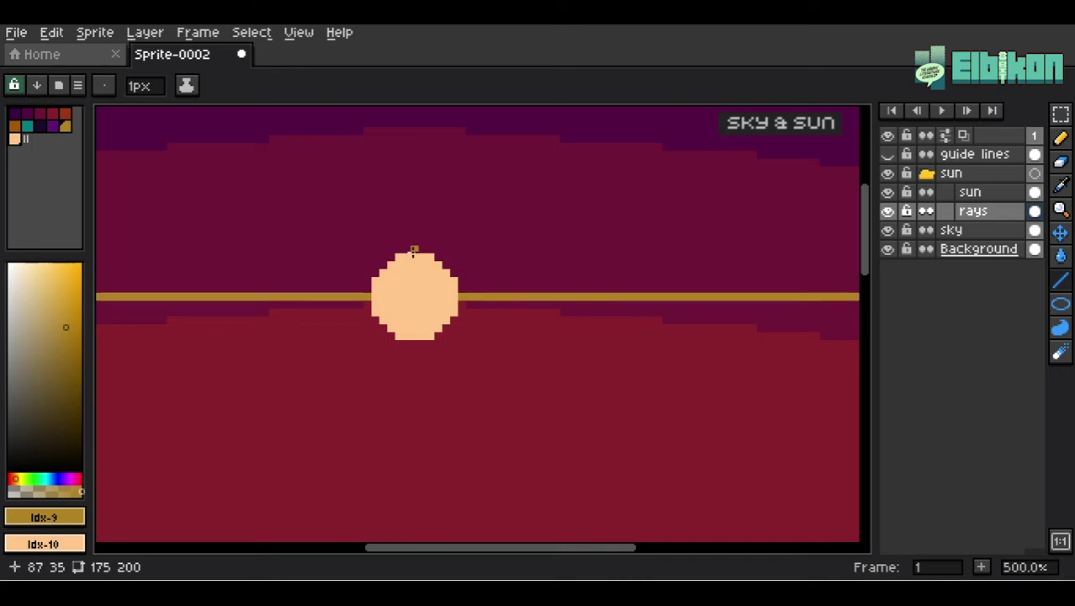
{"action": "key", "text": "shift"}
{"action": "left_click_drag", "start_coordinate": [420, 158], "coordinate": [429, 104]}
{"action": "scroll", "coordinate": [384, 300], "scroll_direction": "down", "scroll_amount": 6}
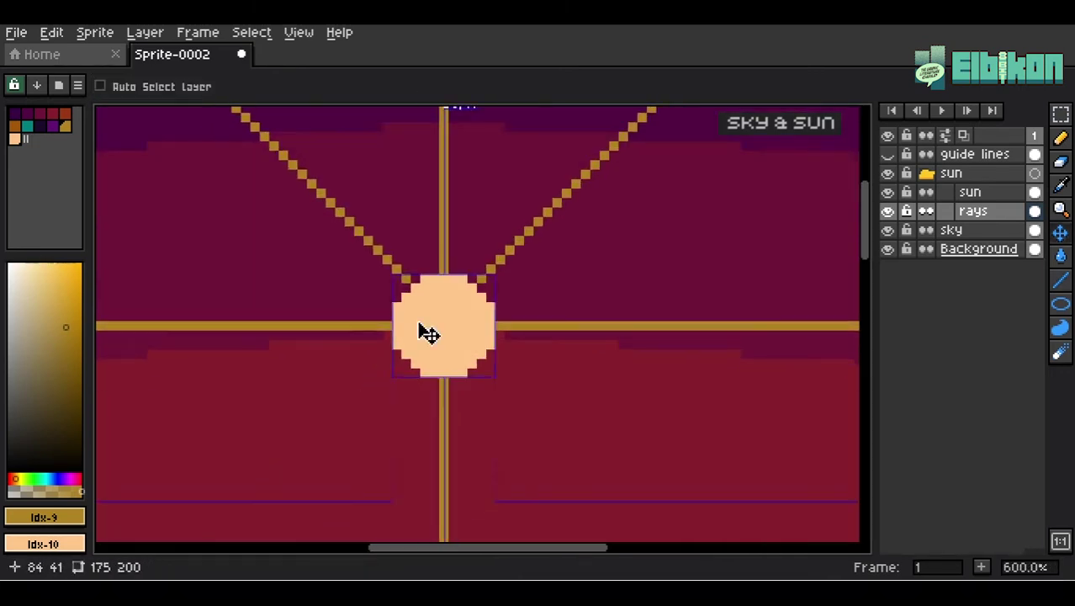
Step: Complete the sunburst with the shallow diagonal rays and the diagonal rays below the sun
{"action": "key", "text": "l"}
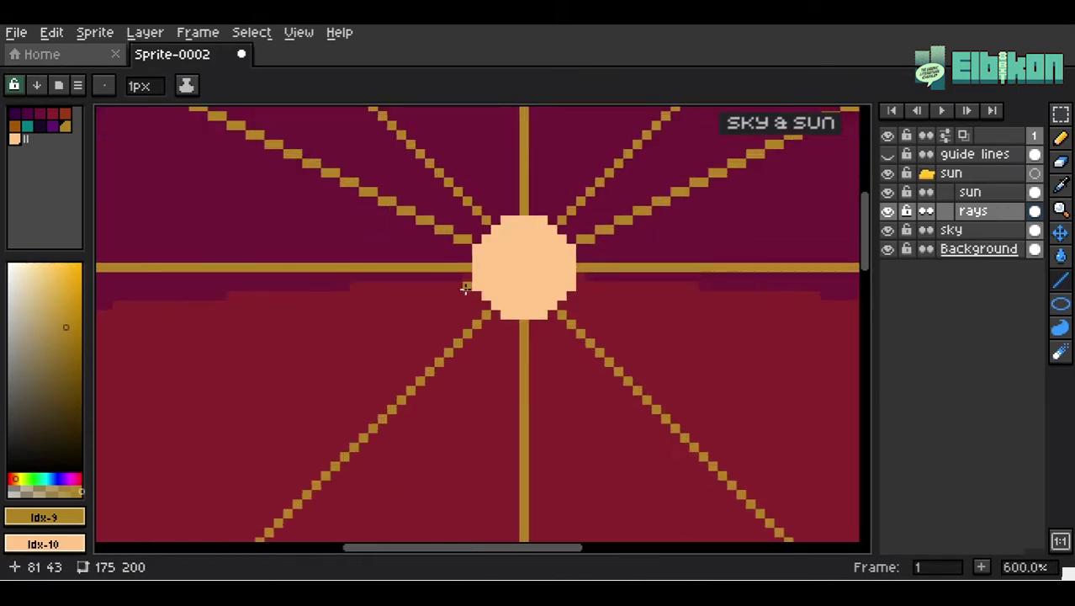
{"action": "scroll", "coordinate": [619, 366], "scroll_direction": "down", "scroll_amount": 3}
{"action": "scroll", "coordinate": [619, 366], "scroll_direction": "up", "scroll_amount": 2}
{"action": "left_click_drag", "start_coordinate": [337, 288], "coordinate": [857, 522]}
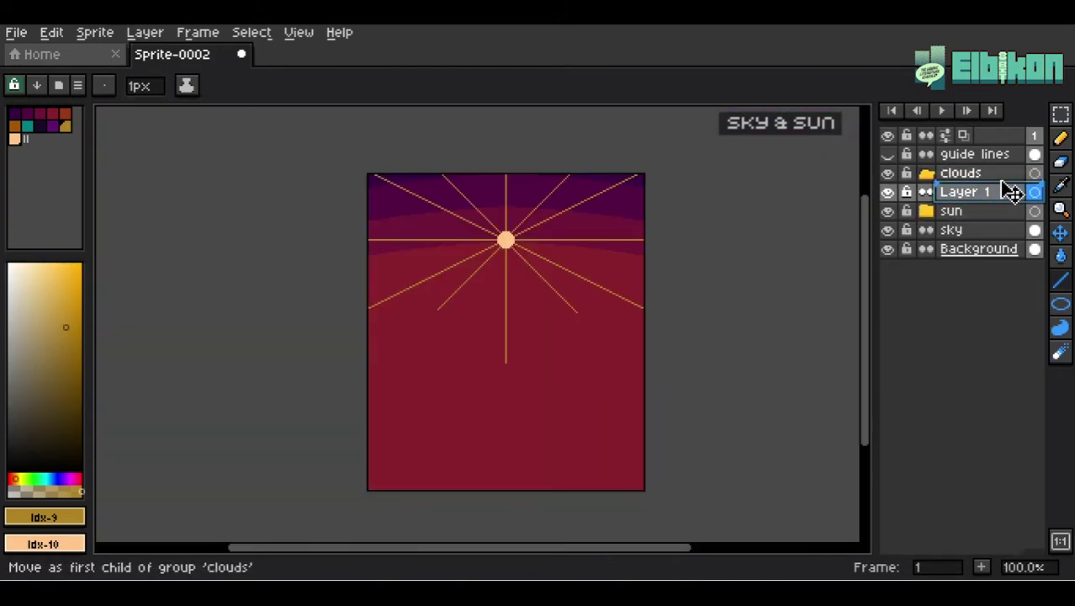
Step: Rename the new layer inside the clouds group as c1
{"action": "double_click", "coordinate": [998, 193]}
{"action": "type", "text": "c1"}
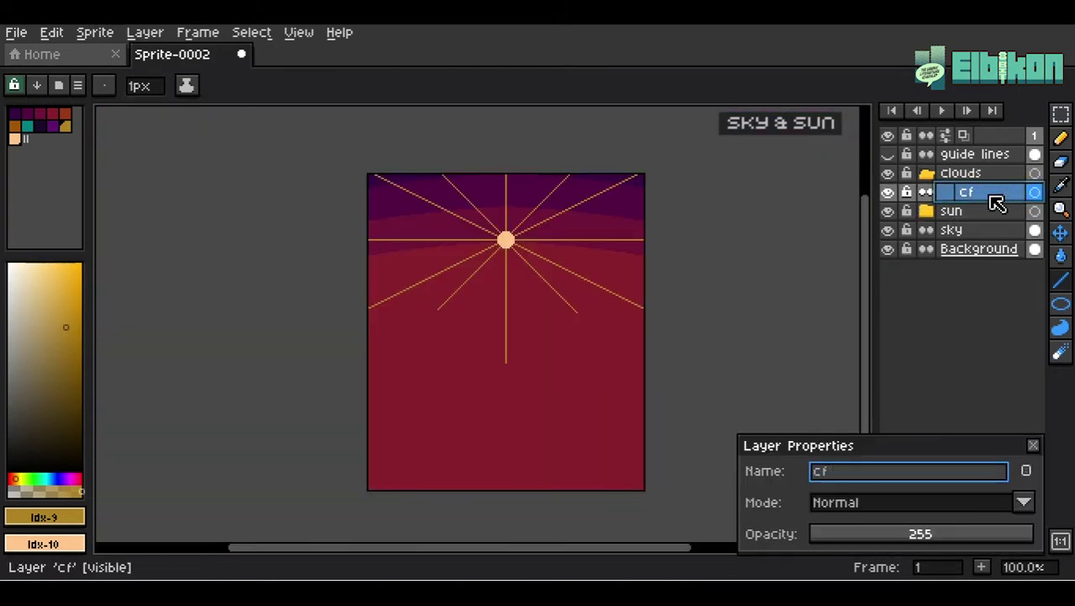
{"action": "key", "text": "Return"}
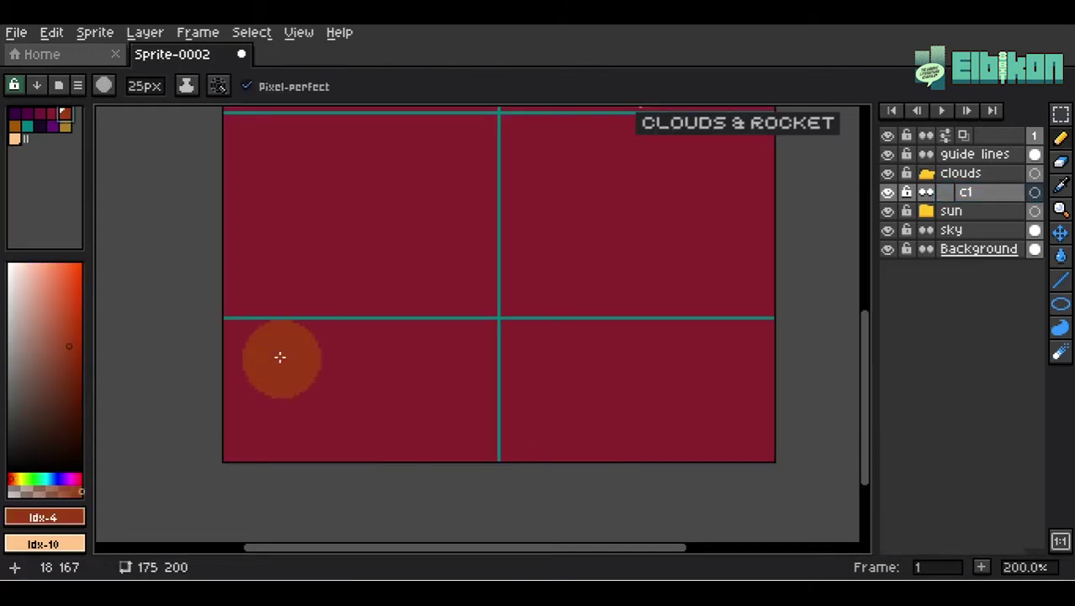
Step: Paint a curved, puffy cloud bank along the canvas's lower edge on layer c1, using varied round brush sizes in rust orange
{"action": "left_click_drag", "start_coordinate": [233, 358], "coordinate": [339, 401]}
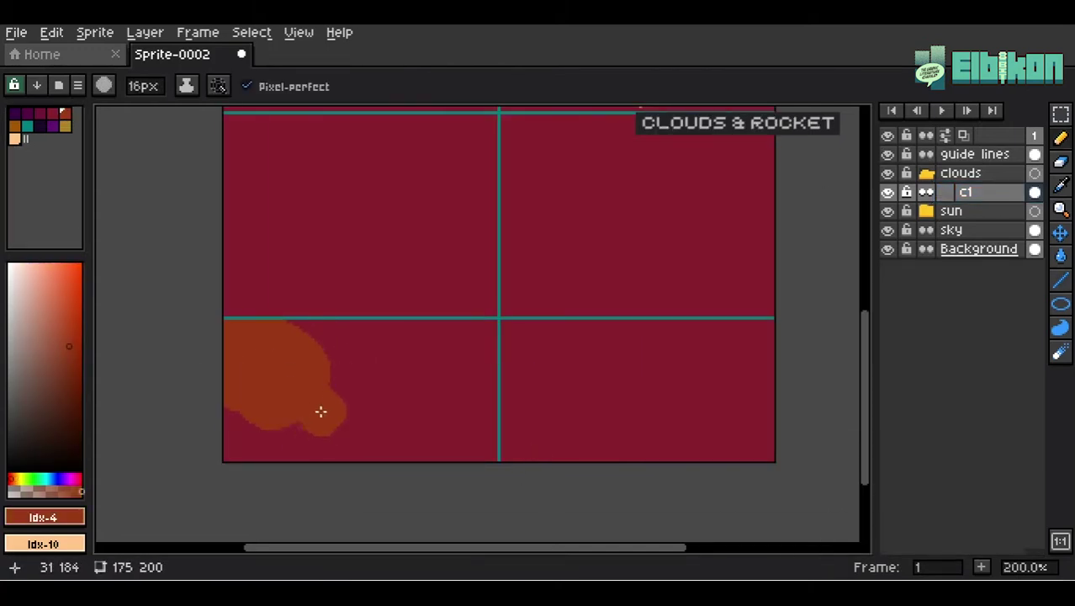
{"action": "key", "text": "b"}
{"action": "scroll", "coordinate": [288, 365], "scroll_direction": "up", "scroll_amount": 4}
{"action": "left_click", "coordinate": [286, 365]}
{"action": "scroll", "coordinate": [324, 411], "scroll_direction": "down", "scroll_amount": 9}
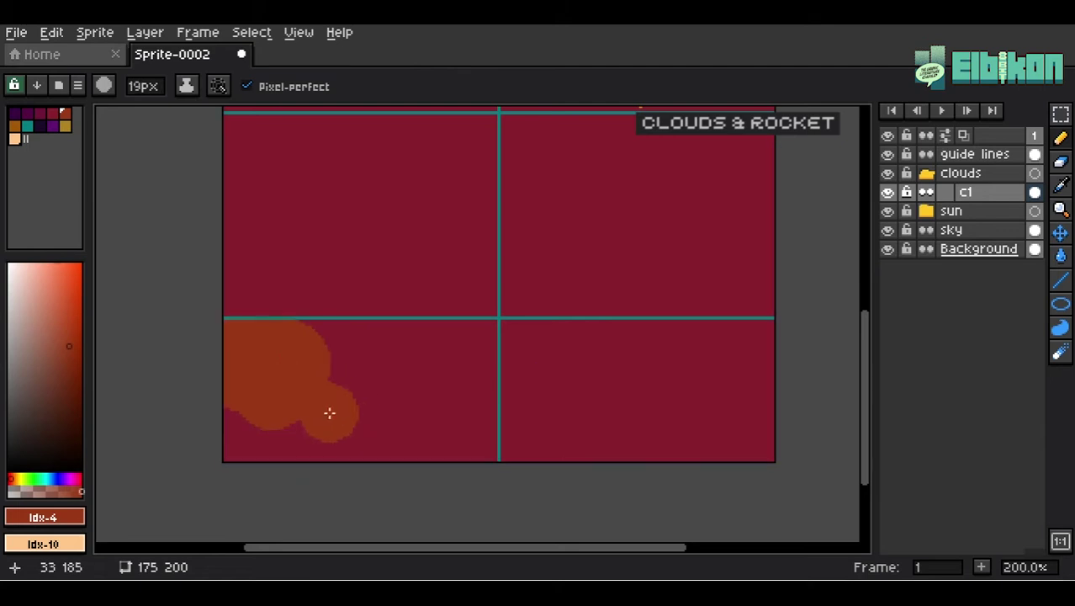
{"action": "left_click", "coordinate": [315, 418]}
{"action": "scroll", "coordinate": [348, 454], "scroll_direction": "up", "scroll_amount": 1}
{"action": "left_click", "coordinate": [384, 395]}
{"action": "scroll", "coordinate": [443, 432], "scroll_direction": "down", "scroll_amount": 8}
{"action": "left_click", "coordinate": [444, 431]}
{"action": "scroll", "coordinate": [515, 451], "scroll_direction": "up", "scroll_amount": 10}
{"action": "left_click", "coordinate": [515, 451]}
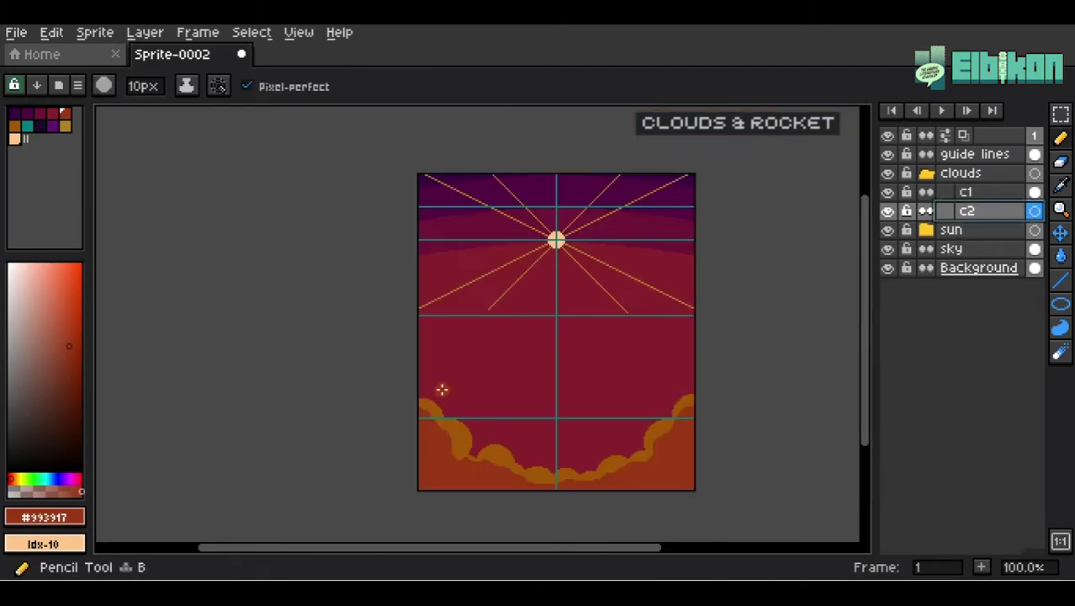
Step: Paint a taller stack of rounded #993917 cloud puffs along the canvas's left edge on layer c2
{"action": "scroll", "coordinate": [442, 376], "scroll_direction": "up", "scroll_amount": 15}
{"action": "left_click", "coordinate": [424, 332]}
{"action": "scroll", "coordinate": [590, 369], "scroll_direction": "down", "scroll_amount": 1}
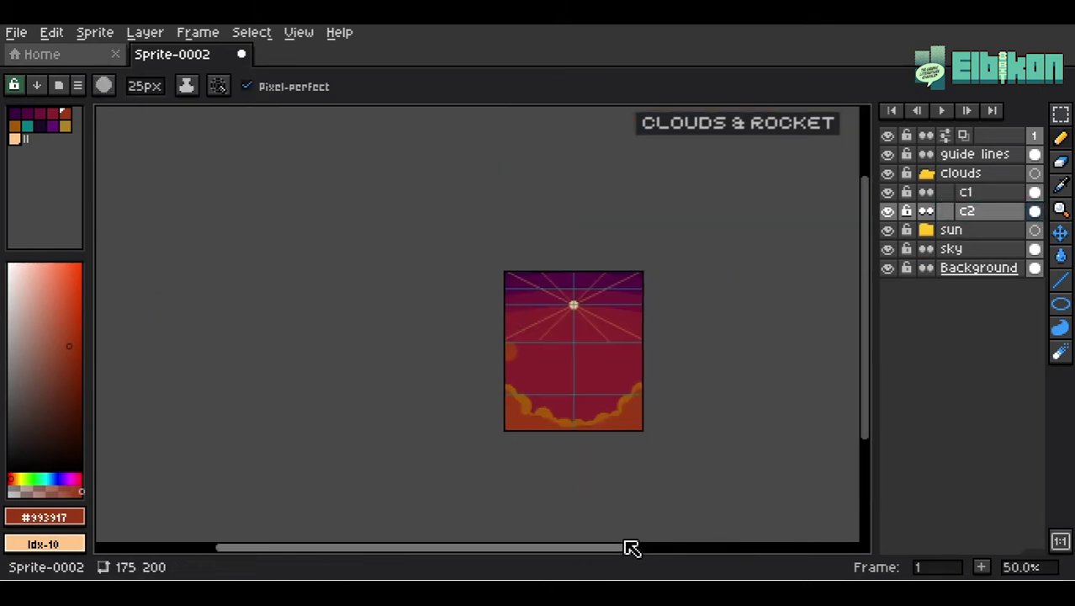
{"action": "scroll", "coordinate": [614, 384], "scroll_direction": "up", "scroll_amount": 1}
{"action": "scroll", "coordinate": [402, 343], "scroll_direction": "down", "scroll_amount": 6}
{"action": "left_click", "coordinate": [403, 343]}
{"action": "scroll", "coordinate": [402, 342], "scroll_direction": "right", "scroll_amount": 8}
{"action": "scroll", "coordinate": [303, 360], "scroll_direction": "left", "scroll_amount": 5}
{"action": "scroll", "coordinate": [302, 360], "scroll_direction": "down", "scroll_amount": 3}
{"action": "scroll", "coordinate": [302, 362], "scroll_direction": "up", "scroll_amount": 7}
{"action": "left_click", "coordinate": [300, 373]}
{"action": "scroll", "coordinate": [321, 383], "scroll_direction": "up", "scroll_amount": 4}
{"action": "left_click", "coordinate": [319, 388]}
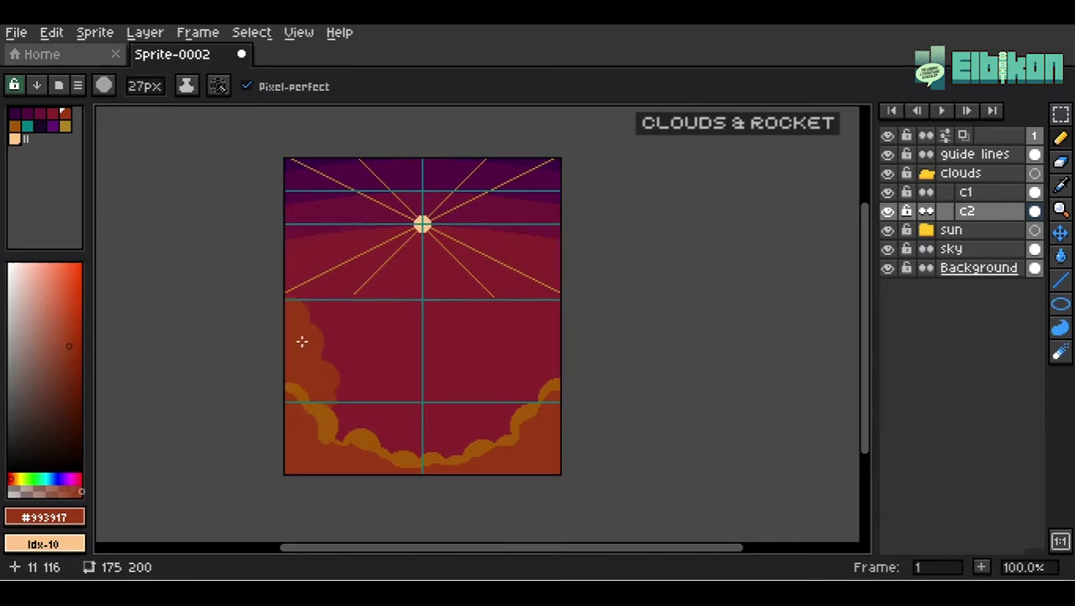
Step: Trim the left cloud stack's edge and extend the c2 cloud bank with round puffs down toward the canvas's middle and across
{"action": "key", "text": "e"}
{"action": "key", "text": "b"}
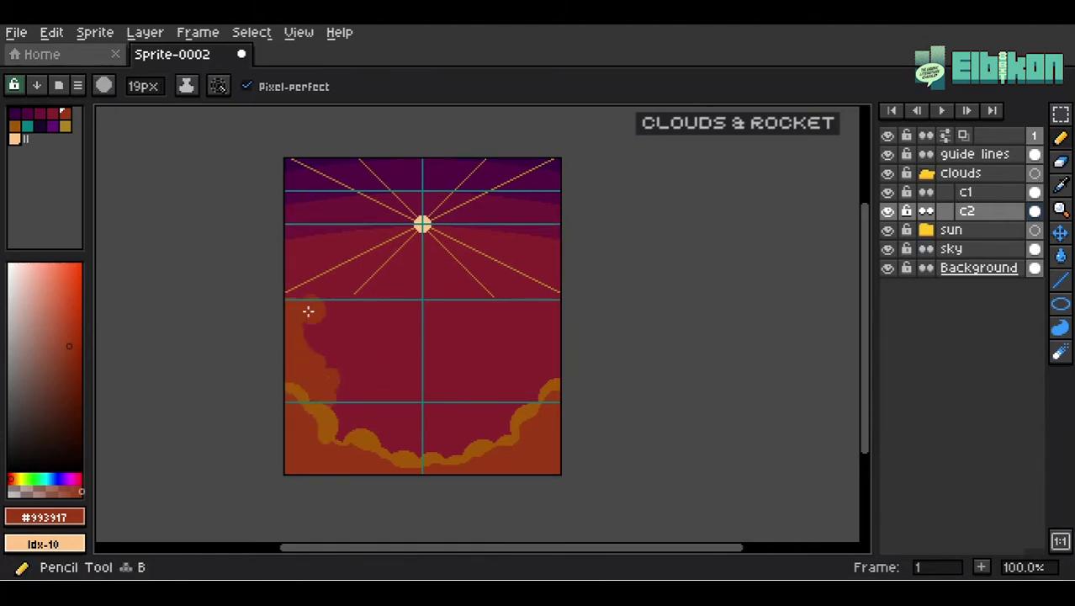
{"action": "scroll", "coordinate": [308, 359], "scroll_direction": "up", "scroll_amount": 10}
{"action": "left_click", "coordinate": [355, 385]}
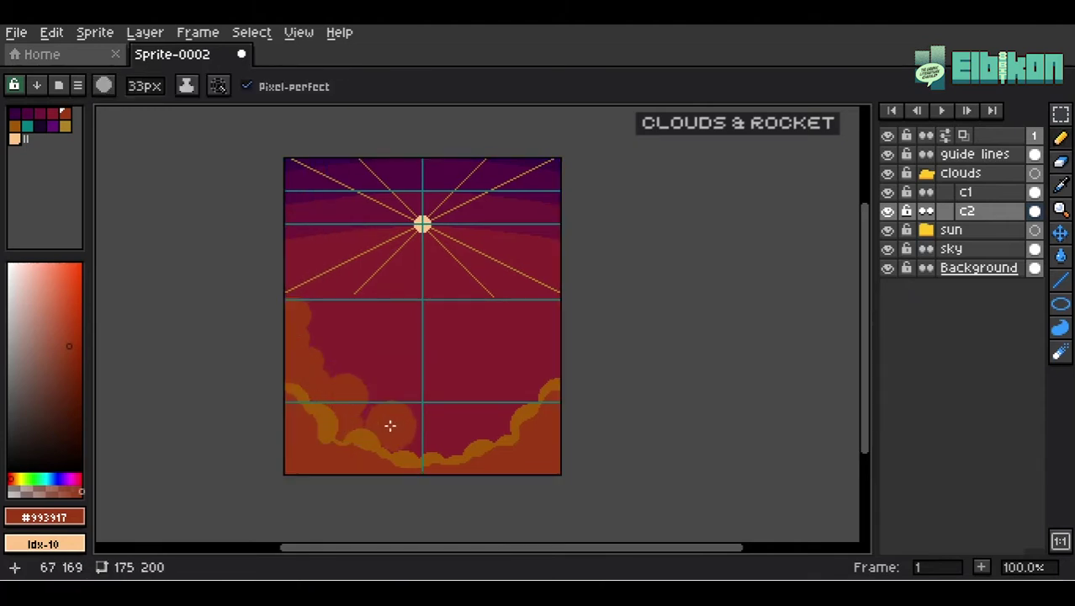
{"action": "mouse_move", "coordinate": [404, 433]}
{"action": "left_mouse_down"}
{"action": "mouse_move", "coordinate": [444, 424]}
{"action": "mouse_move", "coordinate": [459, 445]}
{"action": "mouse_move", "coordinate": [495, 385]}
{"action": "mouse_move", "coordinate": [529, 377]}
{"action": "mouse_move", "coordinate": [535, 393]}
{"action": "mouse_move", "coordinate": [556, 315]}
{"action": "mouse_move", "coordinate": [475, 417]}
{"action": "left_mouse_up"}
{"action": "scroll", "coordinate": [481, 434], "scroll_direction": "down", "scroll_amount": 1}
{"action": "scroll", "coordinate": [533, 393], "scroll_direction": "down", "scroll_amount": 1}
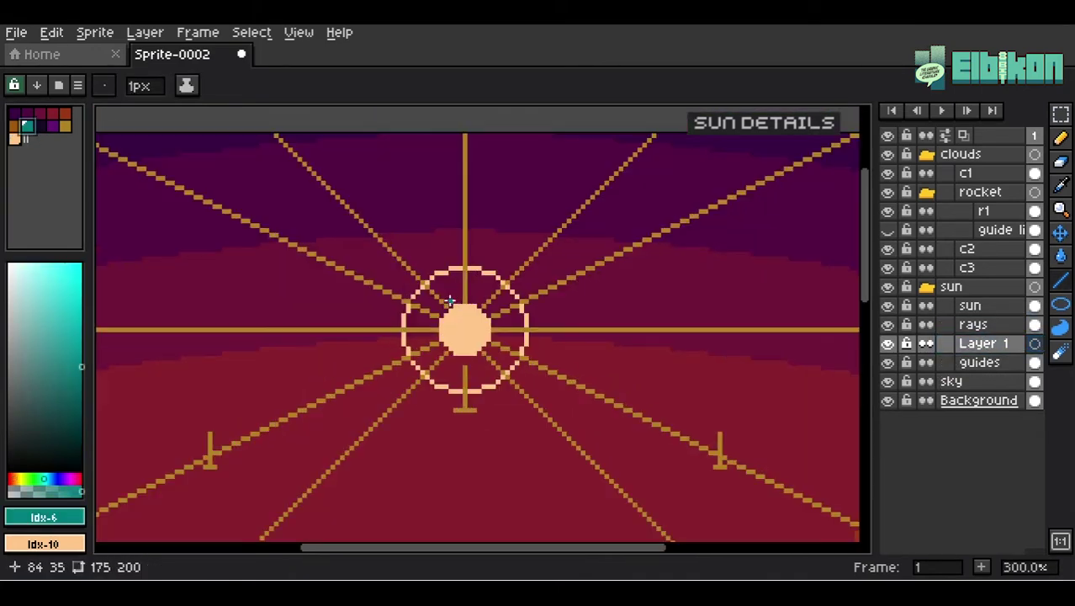
Step: Draw a 1 px teal line across the diagonal ray below the sun on Layer 1
{"action": "left_click_drag", "start_coordinate": [607, 419], "coordinate": [625, 441]}
{"action": "key", "text": "v"}
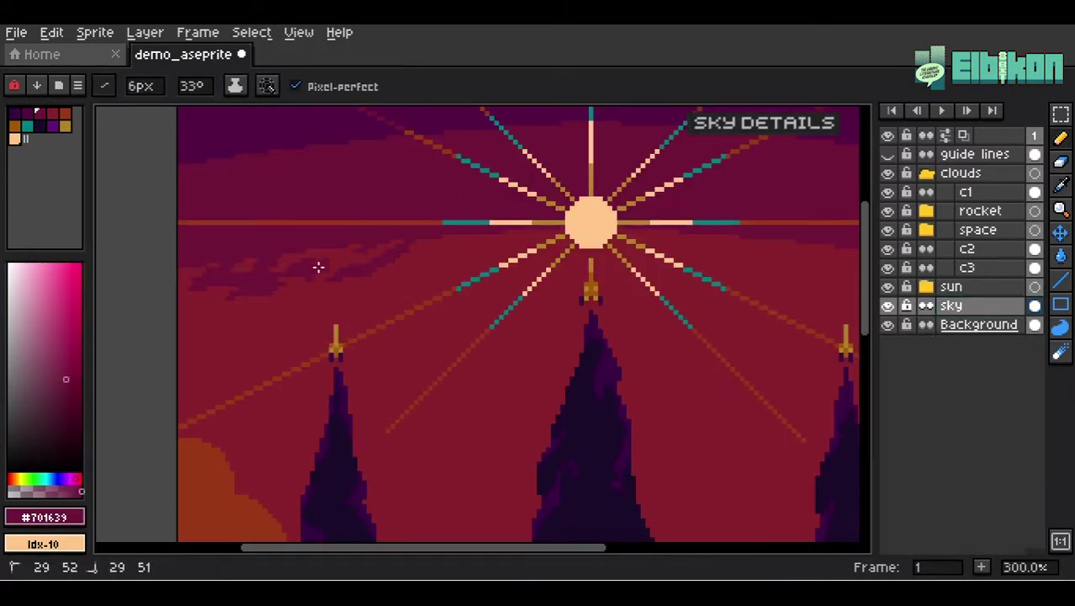
Step: Break up the sky's lower band edge beside the sun with #701639 wisps, using an angled line brush of 5 to 6 px
{"action": "left_click", "coordinate": [389, 294], "text": "alt"}
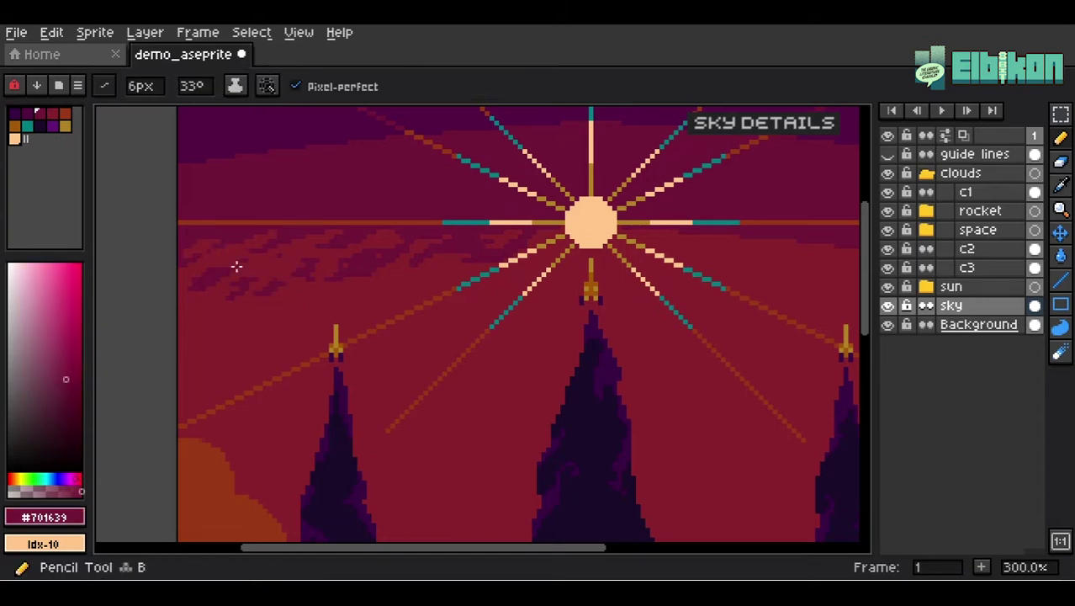
{"action": "scroll", "coordinate": [262, 271], "scroll_direction": "up", "scroll_amount": 2}
{"action": "key", "text": "minus"}
{"action": "left_click", "coordinate": [255, 252], "text": "alt"}
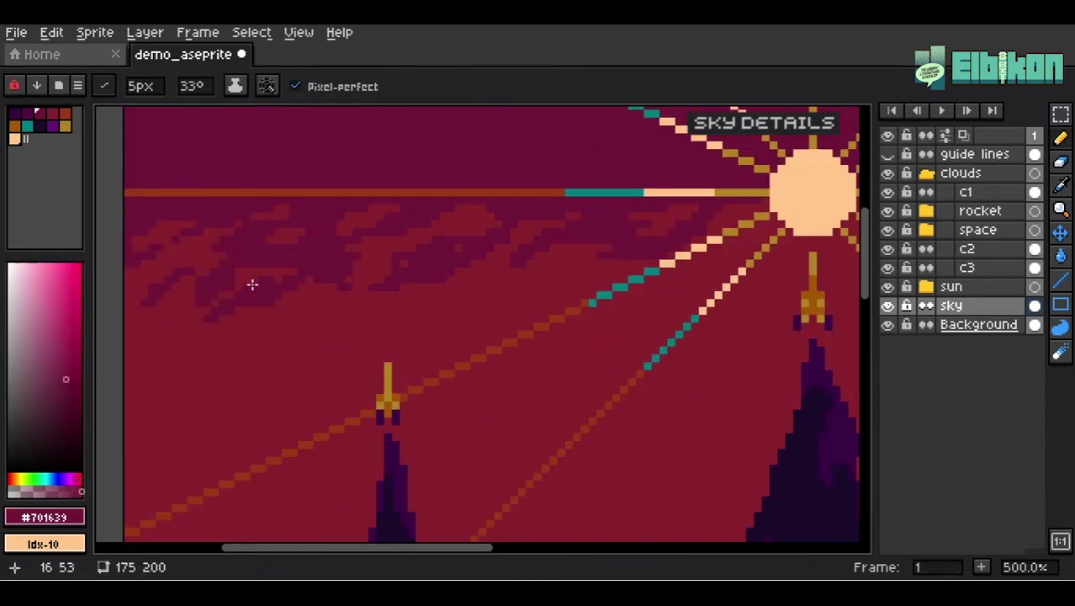
{"action": "scroll", "coordinate": [253, 284], "scroll_direction": "down", "scroll_amount": 3}
{"action": "left_click", "coordinate": [217, 288], "text": "alt"}
{"action": "scroll", "coordinate": [299, 288], "scroll_direction": "up", "scroll_amount": 4}
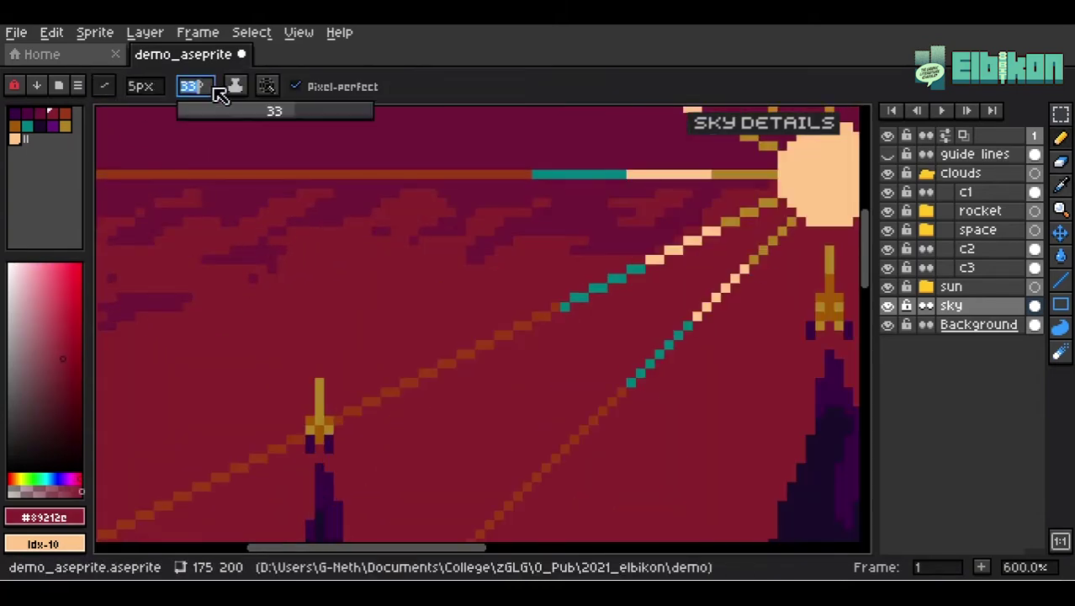
Step: Refine the wisps under the horizontal ray by sampling and alternating the neighbouring sky colours
{"action": "key", "text": "b"}
{"action": "left_click", "coordinate": [344, 229], "text": "alt"}
{"action": "left_click_drag", "start_coordinate": [463, 264], "coordinate": [581, 278]}
{"action": "scroll", "coordinate": [459, 337], "scroll_direction": "down", "scroll_amount": 3}
{"action": "left_click", "coordinate": [379, 168], "text": "alt"}
{"action": "left_click_drag", "start_coordinate": [378, 185], "coordinate": [420, 264]}
Step: Set the line brush to 5 px at a 150° angle and sample #701639 for the upper sky band
{"action": "key", "text": "plus"}
{"action": "key", "text": "plus"}
{"action": "key", "text": "plus"}
{"action": "key", "text": "plus"}
{"action": "key", "text": "plus"}
{"action": "left_click", "coordinate": [195, 86]}
{"action": "left_click_drag", "start_coordinate": [206, 112], "coordinate": [343, 116]}
{"action": "scroll", "coordinate": [357, 300], "scroll_direction": "up", "scroll_amount": 1}
{"action": "key", "text": "minus"}
{"action": "key", "text": "minus"}
{"action": "key", "text": "minus"}
{"action": "left_click", "coordinate": [271, 290], "text": "alt"}
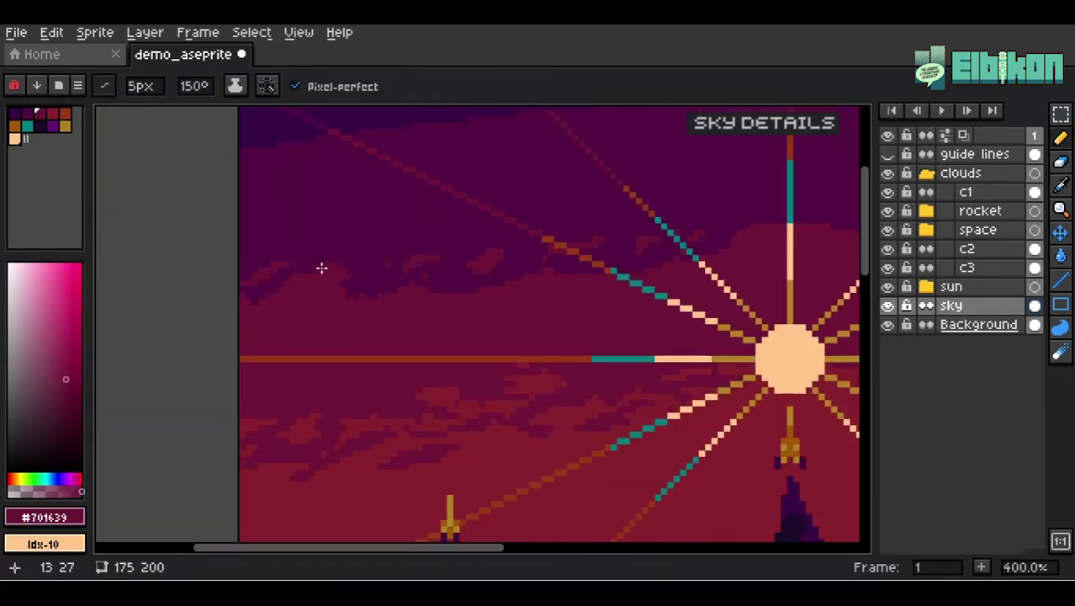
Step: Paint wisps along the upper sky band's left half in #530b43 and #701639, and clean up stray pixels with a 1 px brush
{"action": "left_click_drag", "start_coordinate": [520, 260], "coordinate": [589, 232]}
{"action": "left_click", "coordinate": [480, 153], "text": "alt"}
{"action": "left_click_drag", "start_coordinate": [370, 274], "coordinate": [522, 230]}
{"action": "left_click", "coordinate": [341, 268], "text": "alt"}
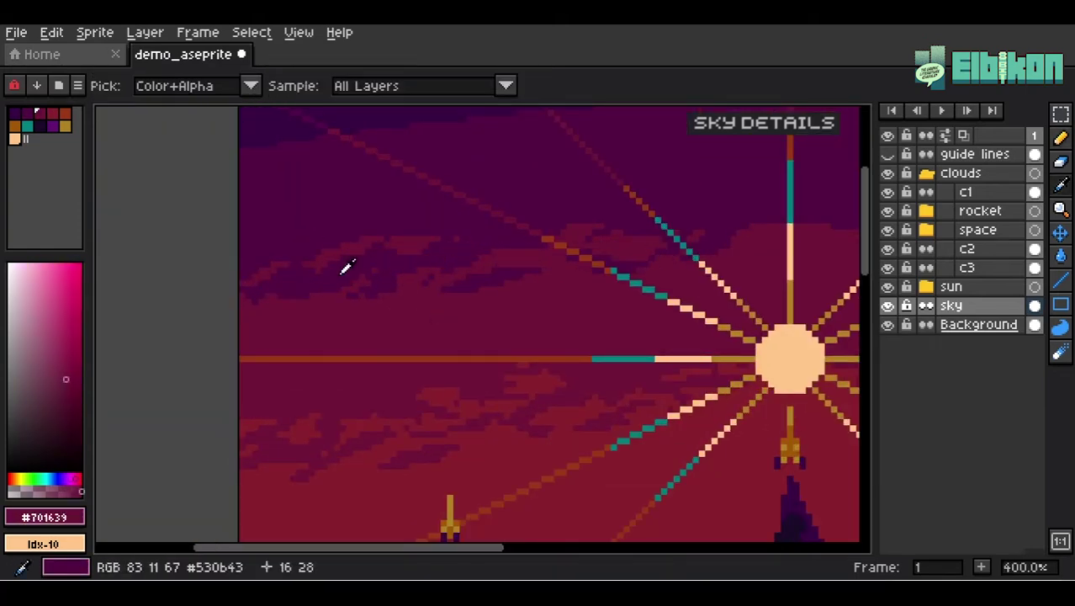
{"action": "left_click_drag", "start_coordinate": [264, 251], "coordinate": [306, 240]}
{"action": "scroll", "coordinate": [306, 240], "scroll_direction": "down", "scroll_amount": 1}
{"action": "left_click", "coordinate": [536, 223], "text": "alt"}
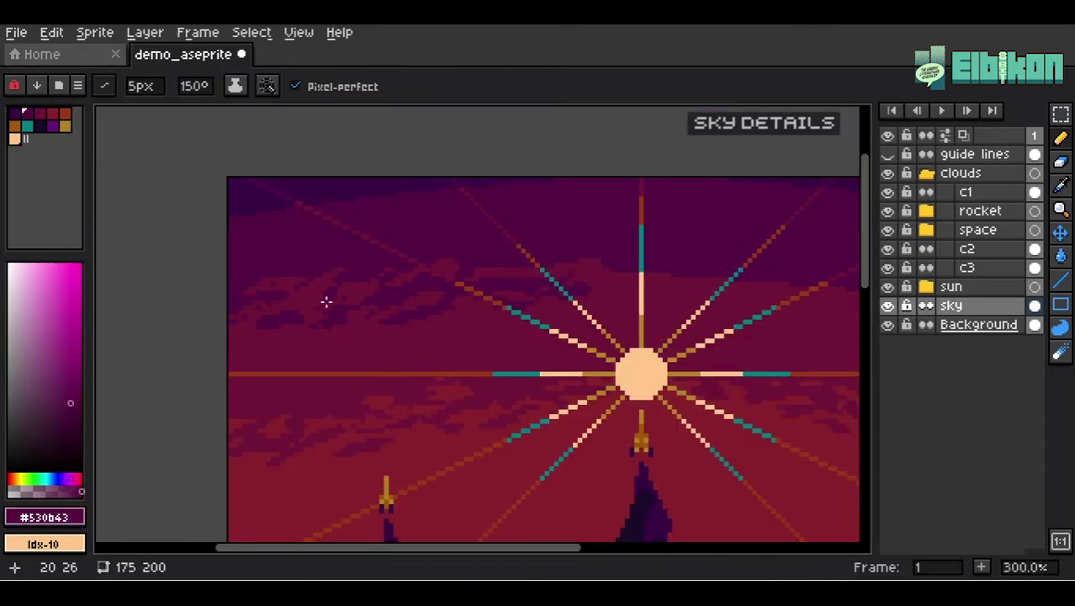
{"action": "scroll", "coordinate": [343, 319], "scroll_direction": "up", "scroll_amount": 3}
{"action": "left_click", "coordinate": [252, 358], "text": "alt"}
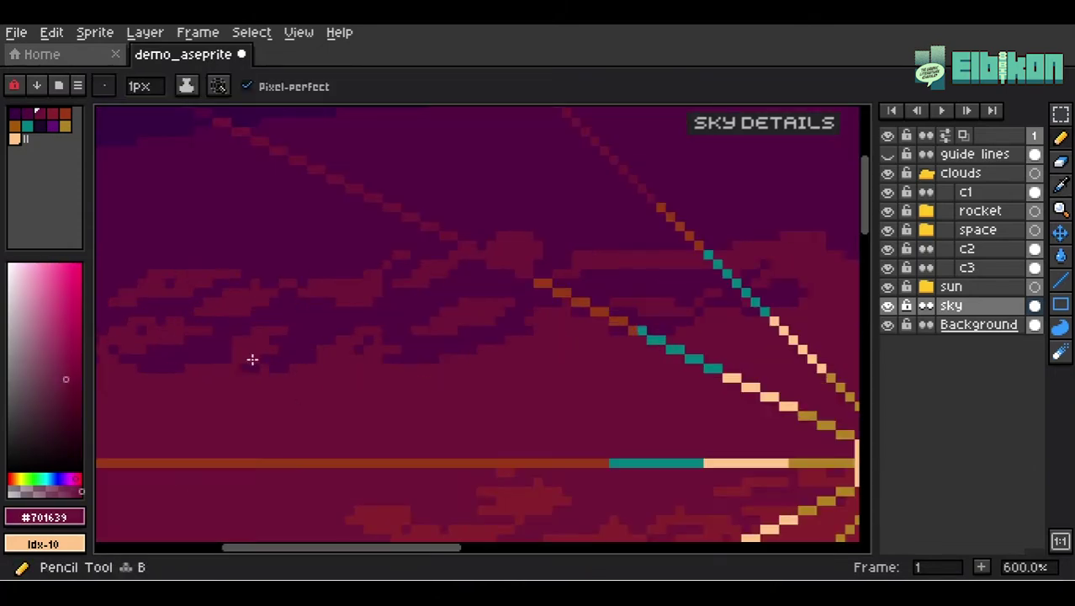
Step: Paint matching wisps on the right half of the sky with a 5 px line brush at 153°
{"action": "scroll", "coordinate": [339, 397], "scroll_direction": "down", "scroll_amount": 2}
{"action": "scroll", "coordinate": [339, 397], "scroll_direction": "down", "scroll_amount": 2}
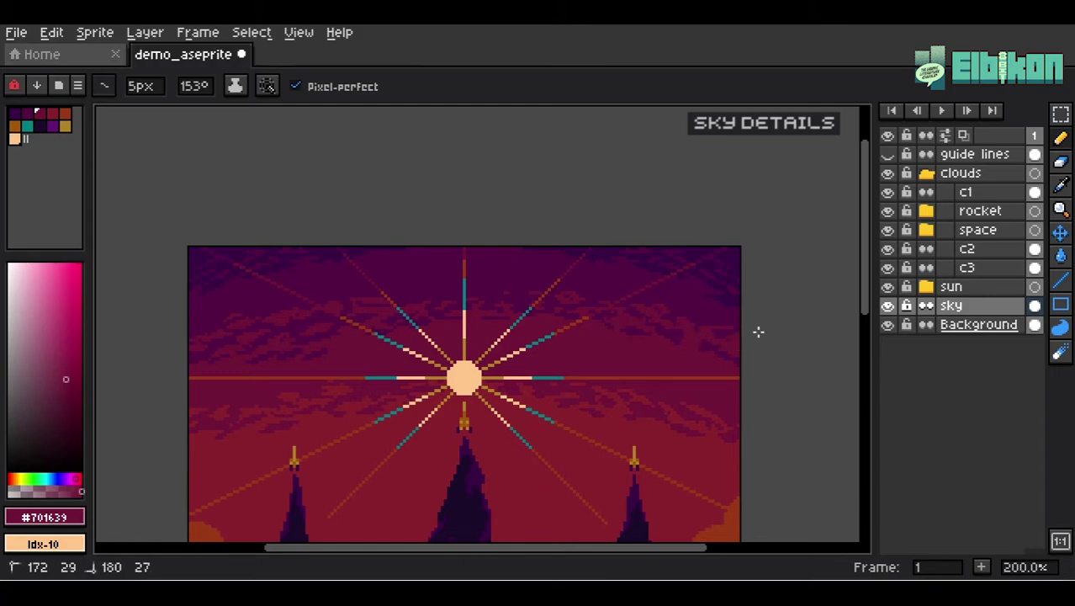
{"action": "scroll", "coordinate": [758, 332], "scroll_direction": "up", "scroll_amount": 1}
{"action": "left_click", "coordinate": [727, 337], "text": "alt"}
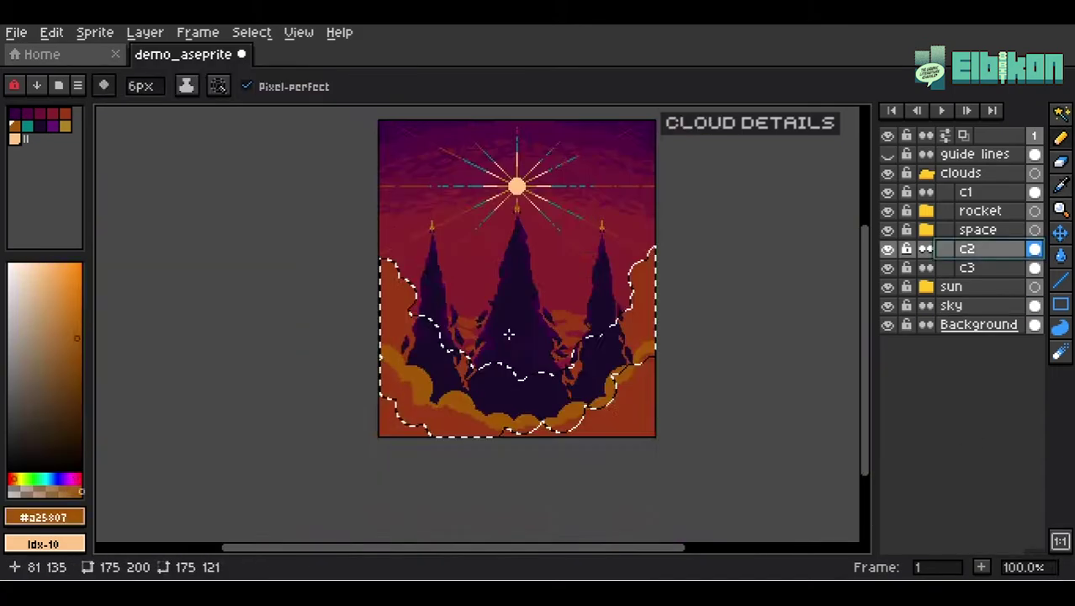
Step: Shade the selected c2 clouds on the left with rounded shadow areas in #89212c and #701639
{"action": "scroll", "coordinate": [211, 355], "scroll_direction": "up", "scroll_amount": 2}
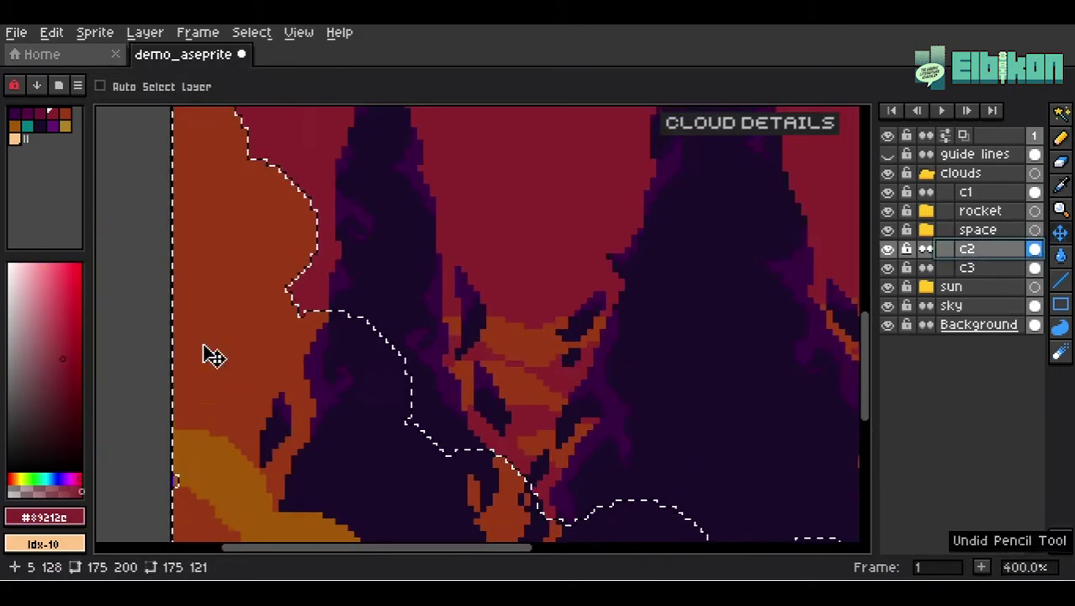
{"action": "scroll", "coordinate": [714, 429], "scroll_direction": "down", "scroll_amount": 1}
{"action": "scroll", "coordinate": [343, 305], "scroll_direction": "up", "scroll_amount": 3}
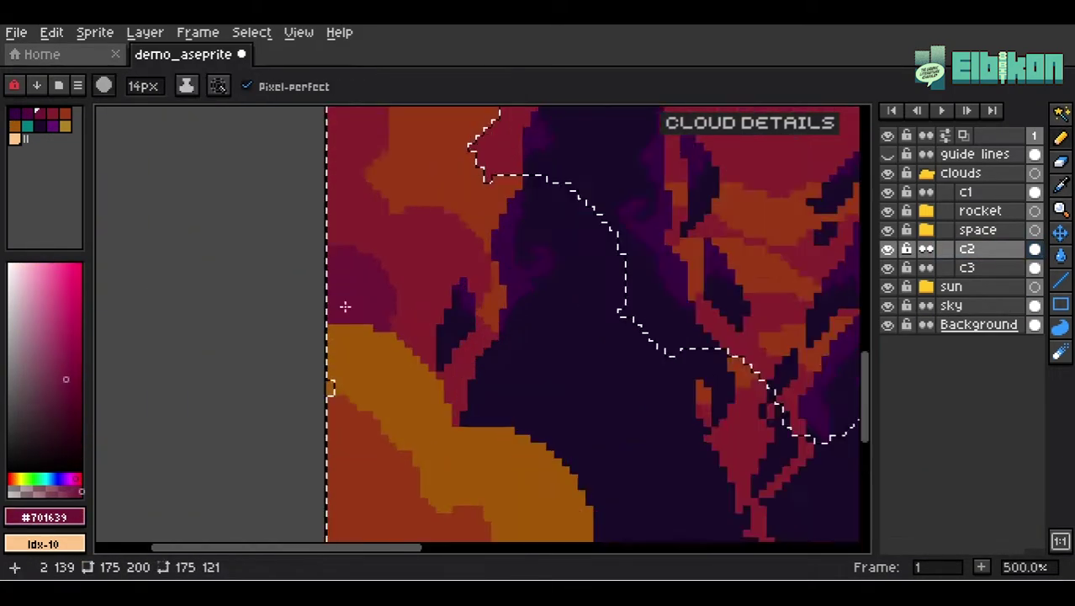
{"action": "scroll", "coordinate": [344, 304], "scroll_direction": "down", "scroll_amount": 2}
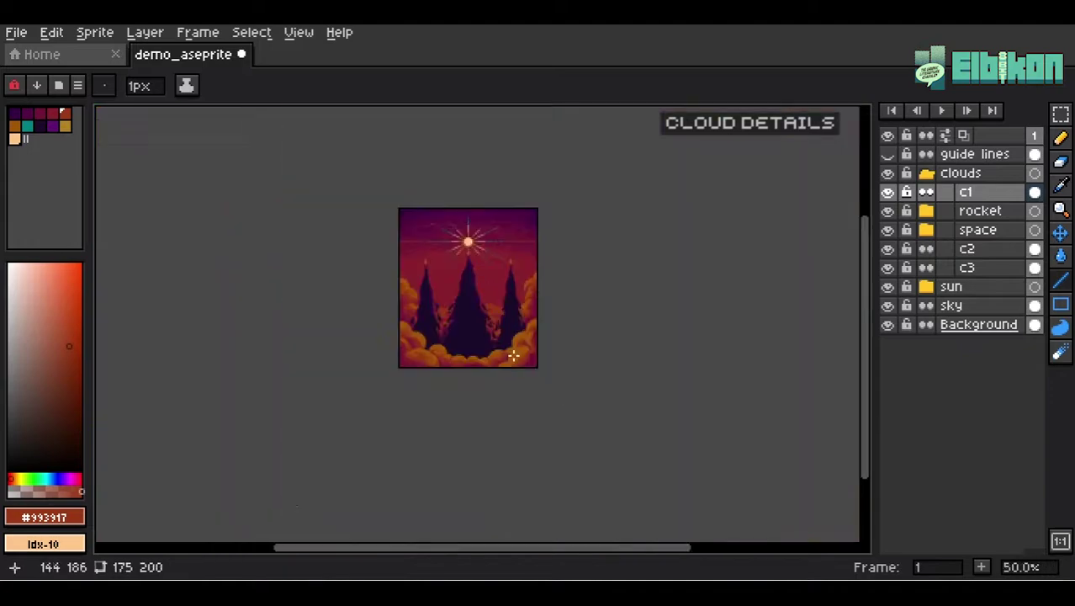
Step: Dither the shadows of the lower-right c1 clouds with 1 px strokes in #89212c and #993917
{"action": "scroll", "coordinate": [408, 344], "scroll_direction": "up", "scroll_amount": 6}
{"action": "scroll", "coordinate": [432, 353], "scroll_direction": "down", "scroll_amount": 5}
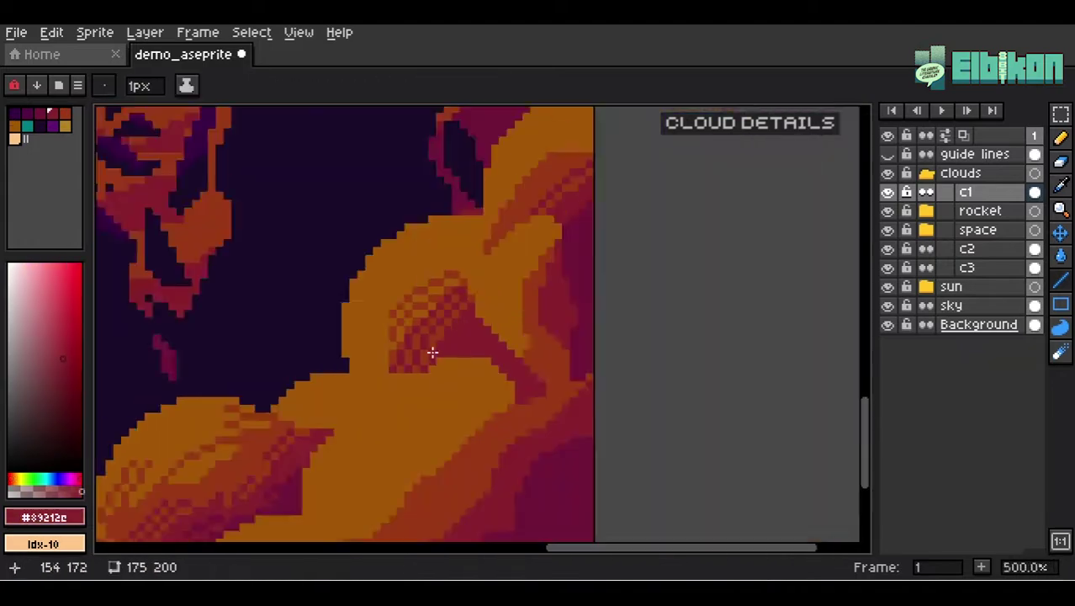
{"action": "scroll", "coordinate": [428, 372], "scroll_direction": "up", "scroll_amount": 8}
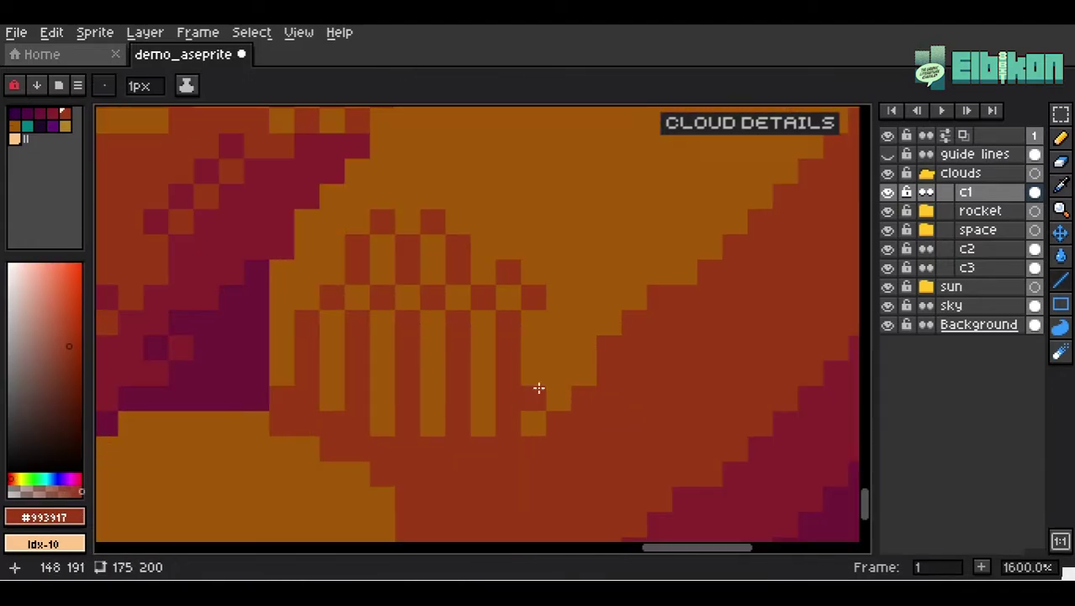
{"action": "left_click", "coordinate": [500, 367], "text": "alt"}
{"action": "left_click", "coordinate": [503, 375], "text": "alt"}
{"action": "scroll", "coordinate": [531, 310], "scroll_direction": "right", "scroll_amount": 5}
{"action": "scroll", "coordinate": [530, 310], "scroll_direction": "down", "scroll_amount": 2}
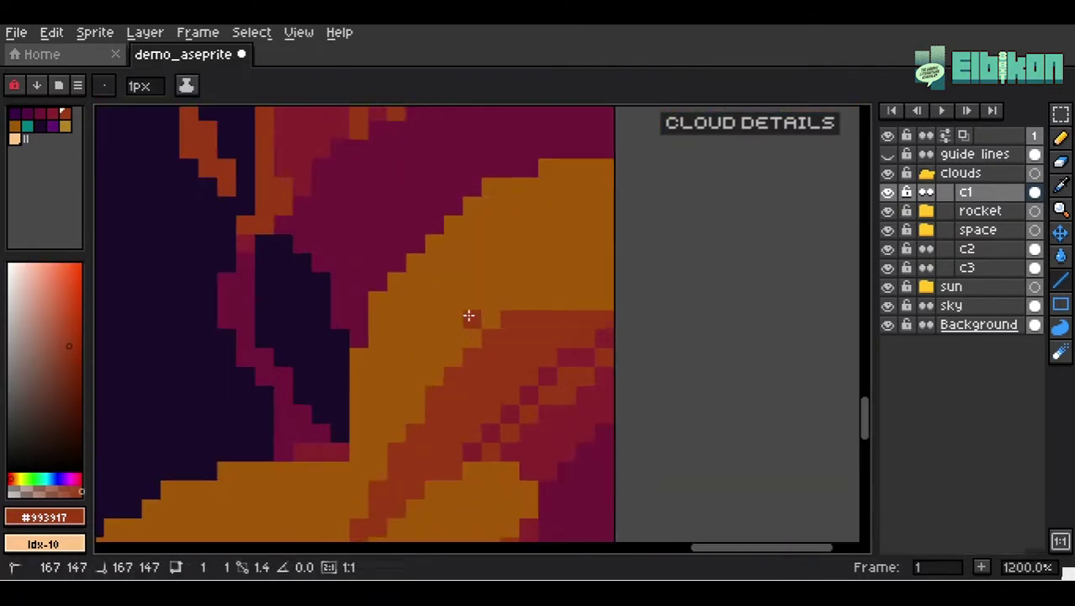
Step: Dither the remaining colour transitions of the c1 clouds at the canvas's right edge with 1 px checker and stripe patterns
{"action": "scroll", "coordinate": [536, 302], "scroll_direction": "down", "scroll_amount": 4}
{"action": "scroll", "coordinate": [425, 369], "scroll_direction": "up", "scroll_amount": 4}
{"action": "left_click", "coordinate": [425, 369], "text": "alt"}
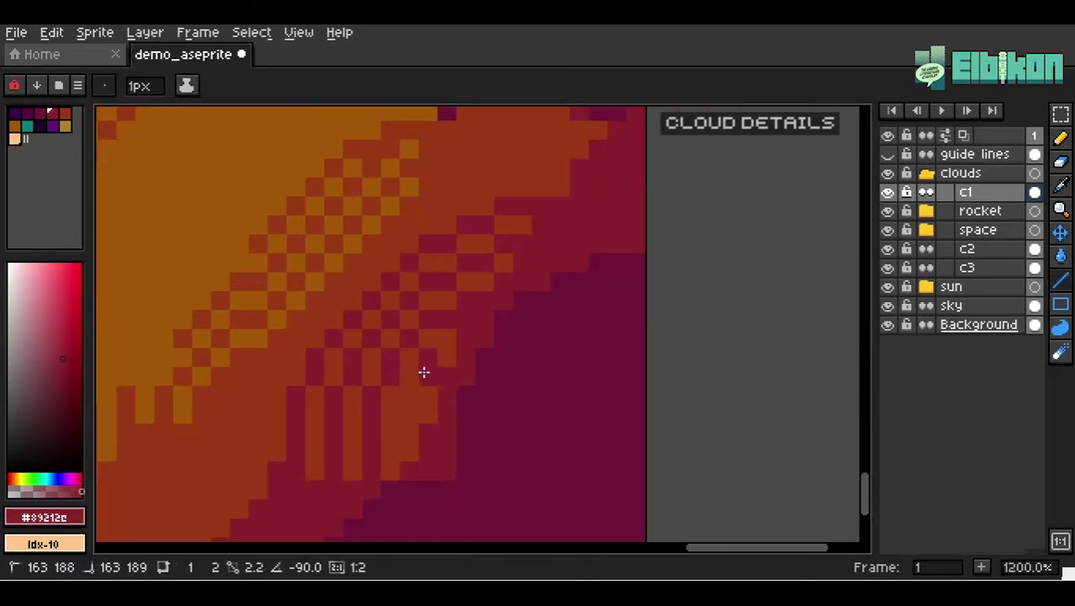
{"action": "scroll", "coordinate": [371, 384], "scroll_direction": "down", "scroll_amount": 2}
{"action": "scroll", "coordinate": [505, 274], "scroll_direction": "up", "scroll_amount": 2}
{"action": "scroll", "coordinate": [505, 275], "scroll_direction": "down", "scroll_amount": 2}
{"action": "scroll", "coordinate": [439, 285], "scroll_direction": "up", "scroll_amount": 2}
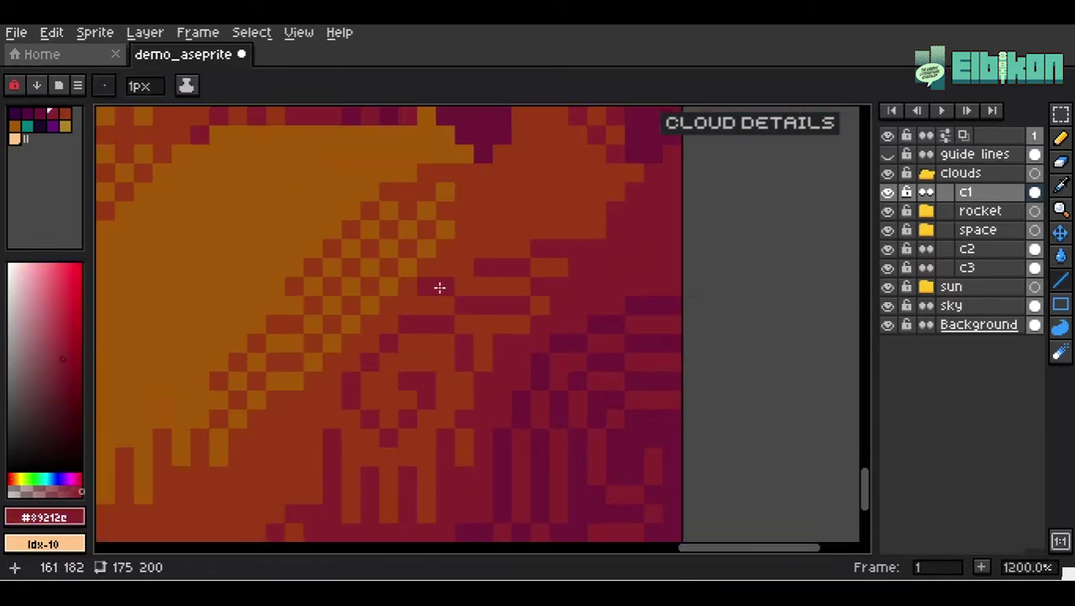
{"action": "scroll", "coordinate": [451, 389], "scroll_direction": "up", "scroll_amount": 1}
{"action": "left_click", "coordinate": [451, 389], "text": "alt"}
{"action": "scroll", "coordinate": [394, 398], "scroll_direction": "up", "scroll_amount": 2}
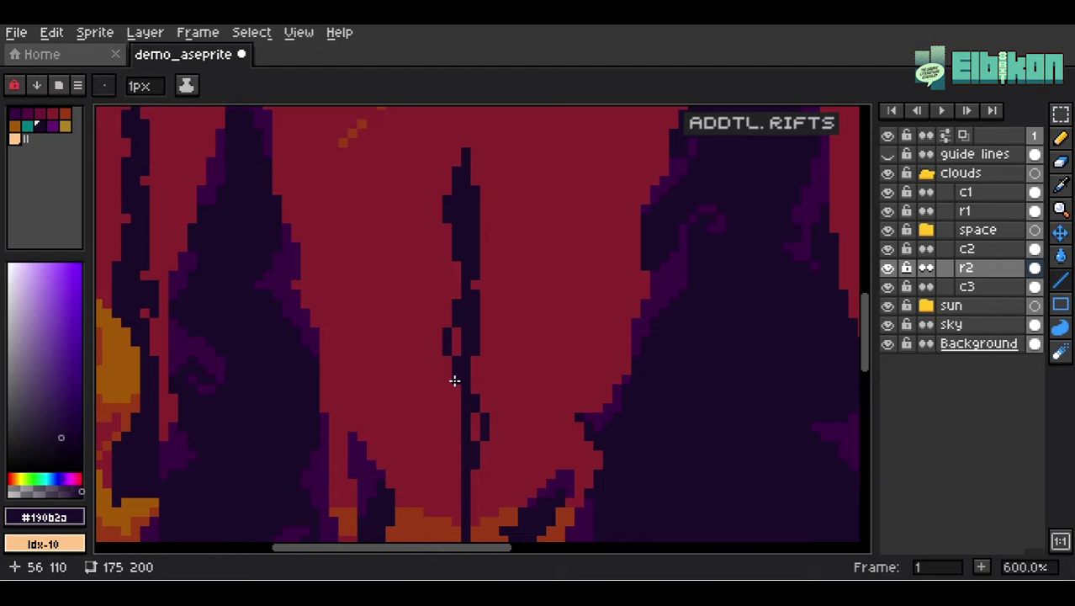
Step: Outline a thin jagged rift around the vertical line between the left and centre rifts on layer r2 in #190b2a
{"action": "scroll", "coordinate": [454, 379], "scroll_direction": "down", "scroll_amount": 1}
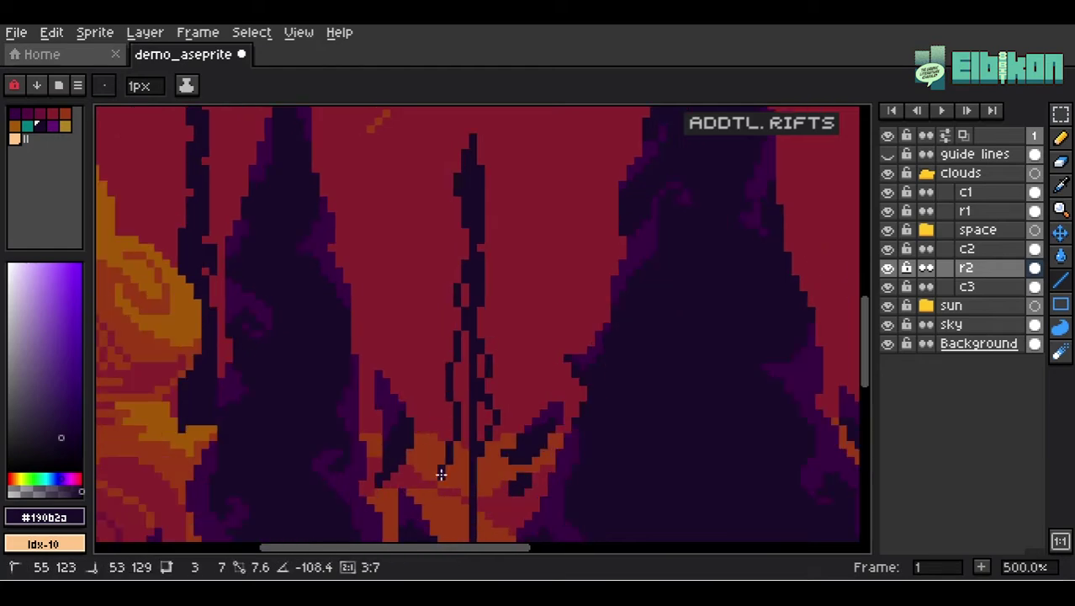
{"action": "scroll", "coordinate": [439, 472], "scroll_direction": "down", "scroll_amount": 2}
{"action": "key", "text": "minus"}
{"action": "left_click", "coordinate": [927, 230]}
{"action": "key", "text": "plus"}
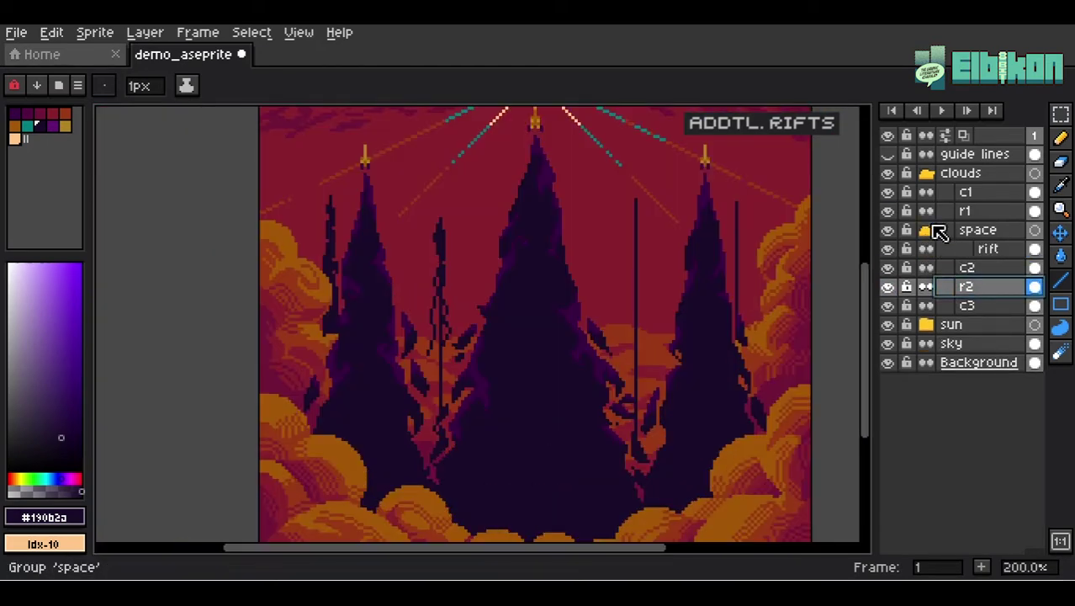
{"action": "left_click", "coordinate": [927, 229]}
{"action": "scroll", "coordinate": [415, 352], "scroll_direction": "up", "scroll_amount": 1}
{"action": "scroll", "coordinate": [425, 529], "scroll_direction": "down", "scroll_amount": 1}
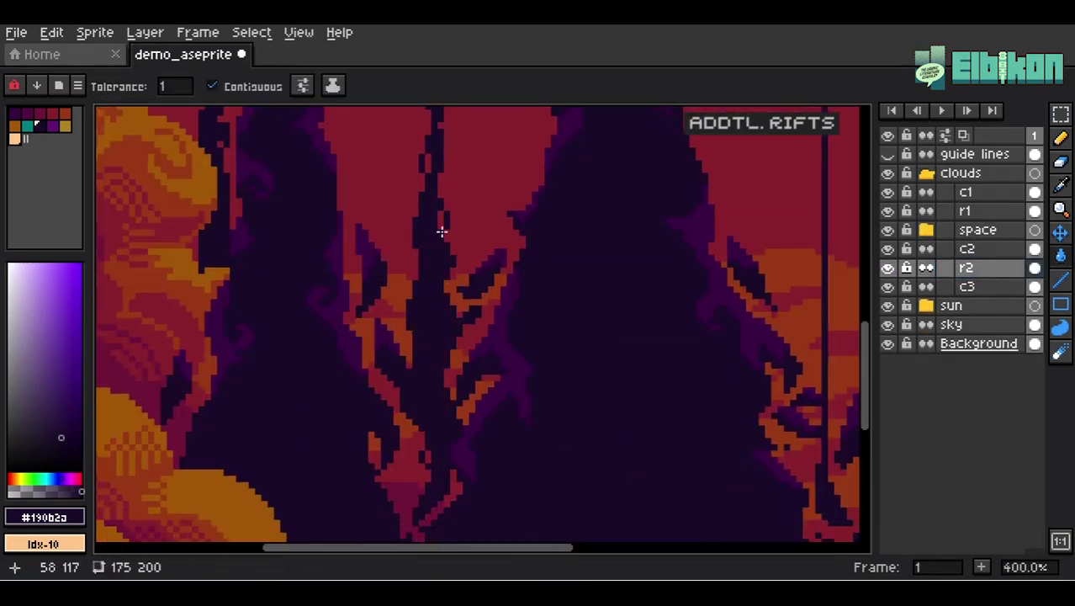
Step: Fill in the thin rift left of centre with #190b2a and touch up its edges and tip with 1 px strokes
{"action": "key", "text": "b"}
{"action": "scroll", "coordinate": [428, 242], "scroll_direction": "up", "scroll_amount": 3}
{"action": "scroll", "coordinate": [441, 368], "scroll_direction": "down", "scroll_amount": 2}
{"action": "scroll", "coordinate": [464, 349], "scroll_direction": "down", "scroll_amount": 4}
{"action": "scroll", "coordinate": [438, 260], "scroll_direction": "up", "scroll_amount": 6}
{"action": "key", "text": "l"}
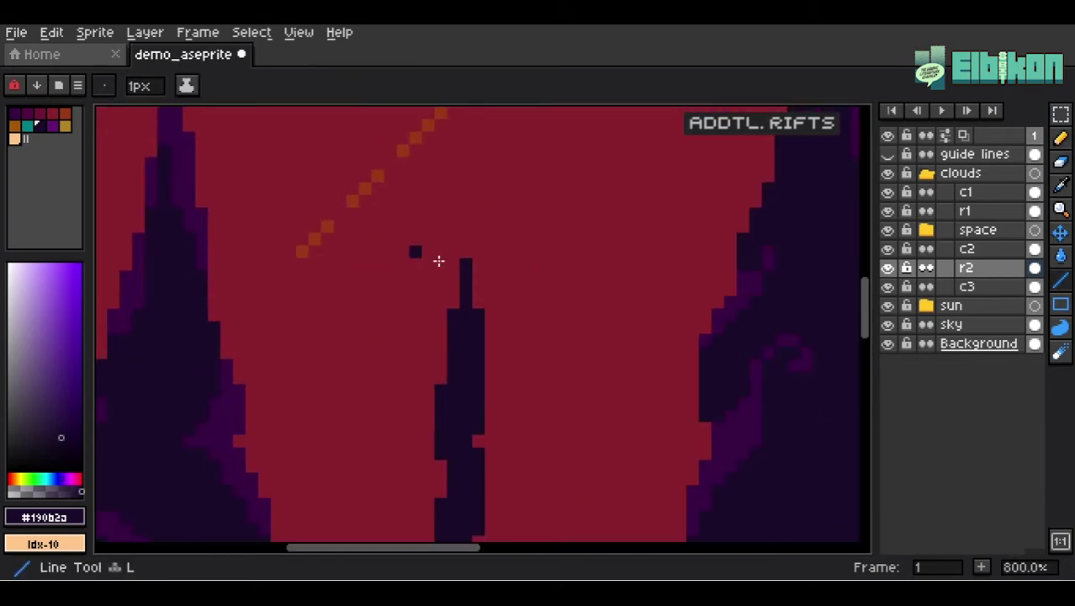
Step: Outline and fill a thin jagged rift around the vertical line between the centre and right rifts on layer r2 in #190b2a
{"action": "scroll", "coordinate": [439, 261], "scroll_direction": "down", "scroll_amount": 6}
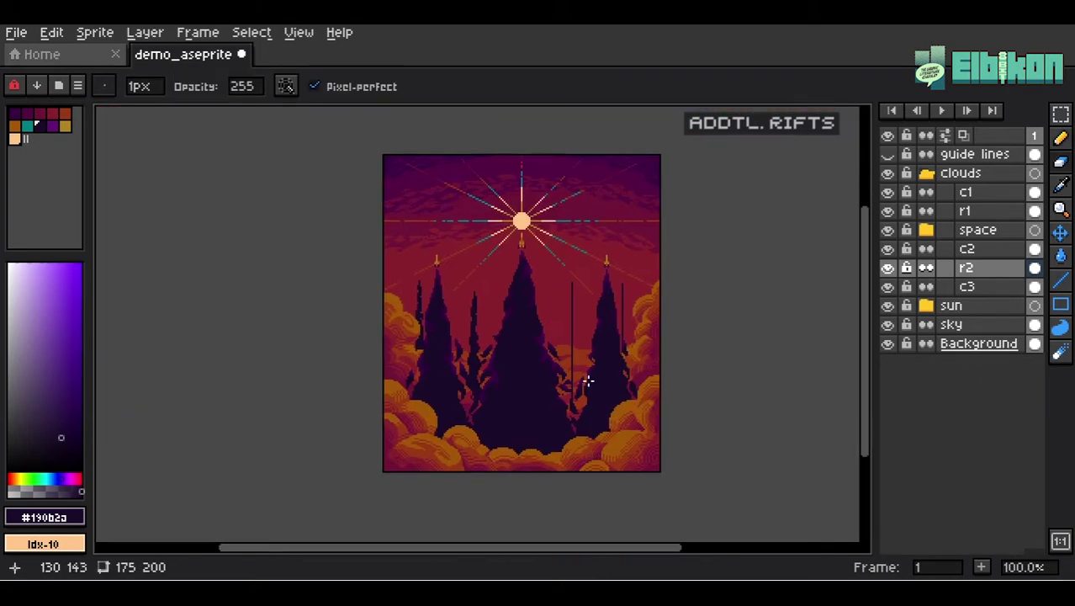
{"action": "scroll", "coordinate": [581, 374], "scroll_direction": "up", "scroll_amount": 4}
{"action": "left_click_drag", "start_coordinate": [560, 536], "coordinate": [562, 541]}
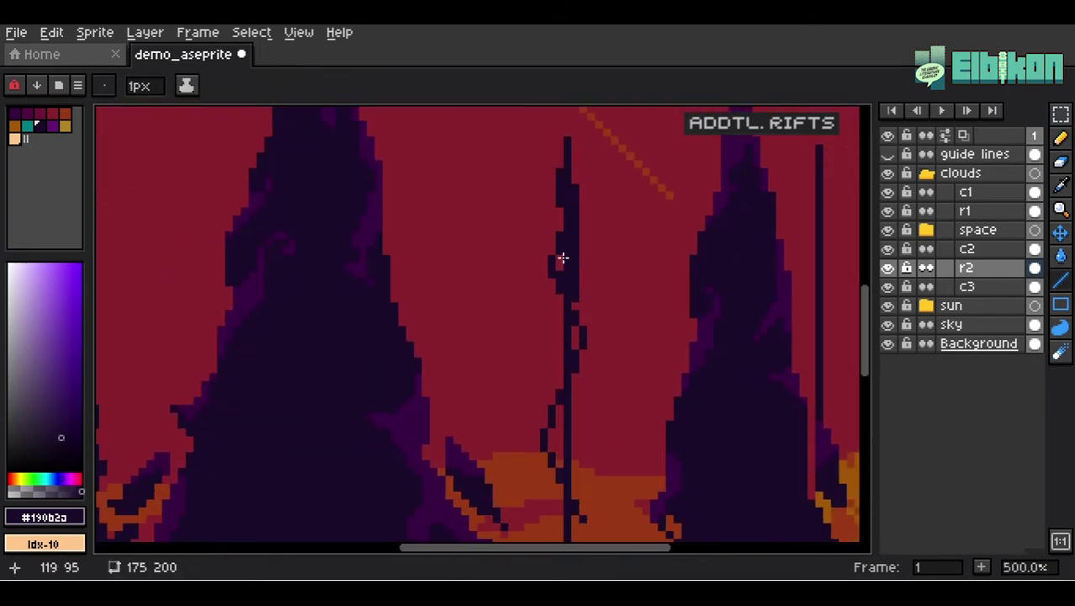
{"action": "left_click_drag", "start_coordinate": [562, 257], "coordinate": [561, 276]}
{"action": "scroll", "coordinate": [551, 358], "scroll_direction": "up", "scroll_amount": 2}
{"action": "left_click_drag", "start_coordinate": [591, 425], "coordinate": [603, 473]}
{"action": "scroll", "coordinate": [599, 471], "scroll_direction": "down", "scroll_amount": 2}
{"action": "left_click_drag", "start_coordinate": [610, 353], "coordinate": [585, 415]}
{"action": "scroll", "coordinate": [629, 370], "scroll_direction": "down", "scroll_amount": 2}
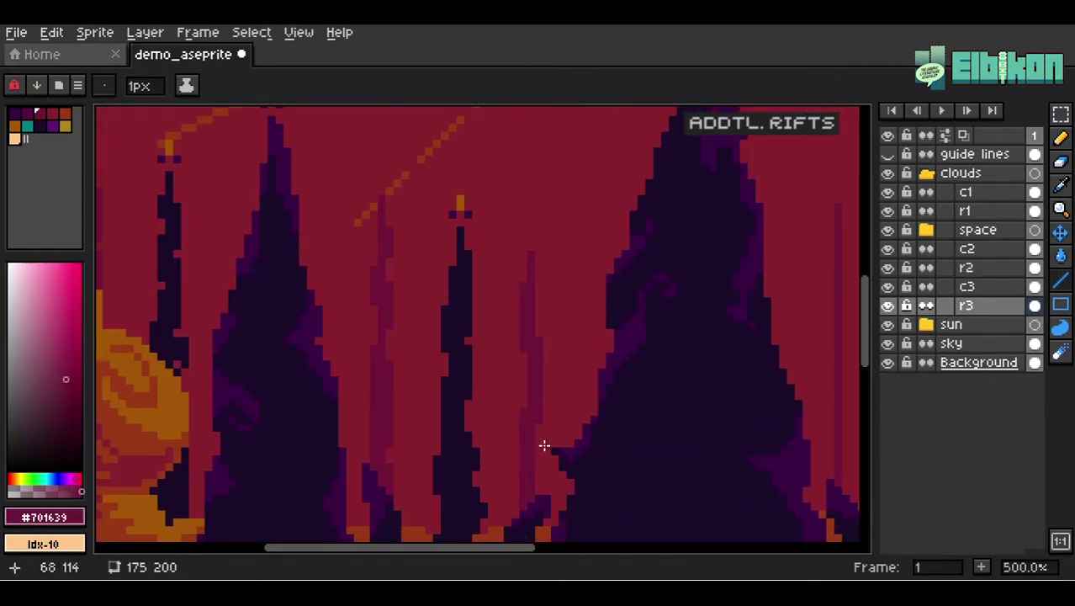
Step: Build up the thin rift just right of the centre rift with 1 px strokes on layer r3 in #701639, giving it jagged edges
{"action": "scroll", "coordinate": [584, 372], "scroll_direction": "down", "scroll_amount": 4}
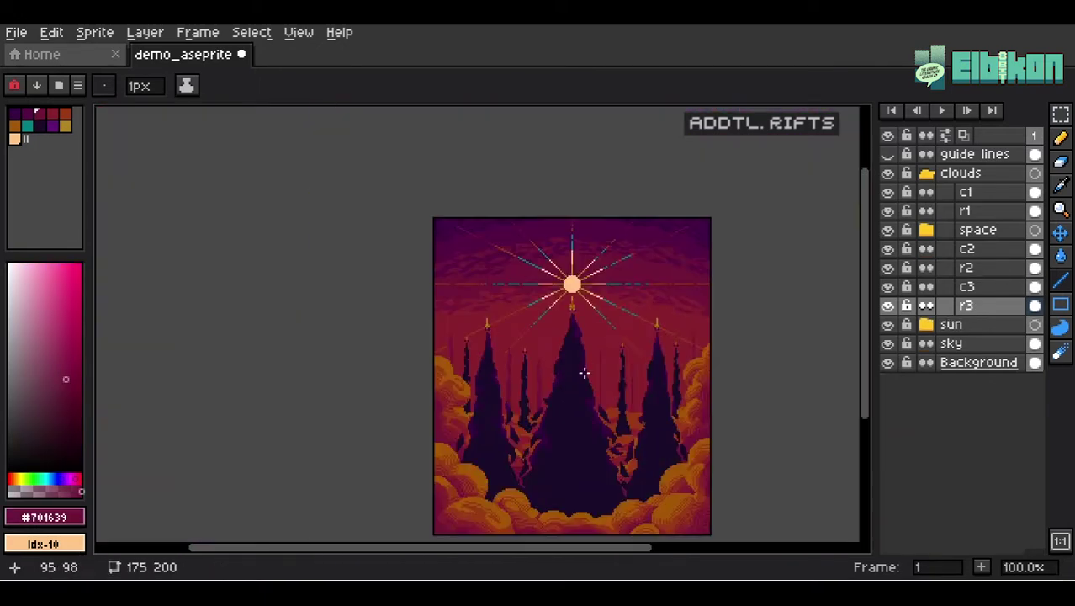
{"action": "scroll", "coordinate": [606, 371], "scroll_direction": "up", "scroll_amount": 4}
{"action": "scroll", "coordinate": [560, 431], "scroll_direction": "down", "scroll_amount": 3}
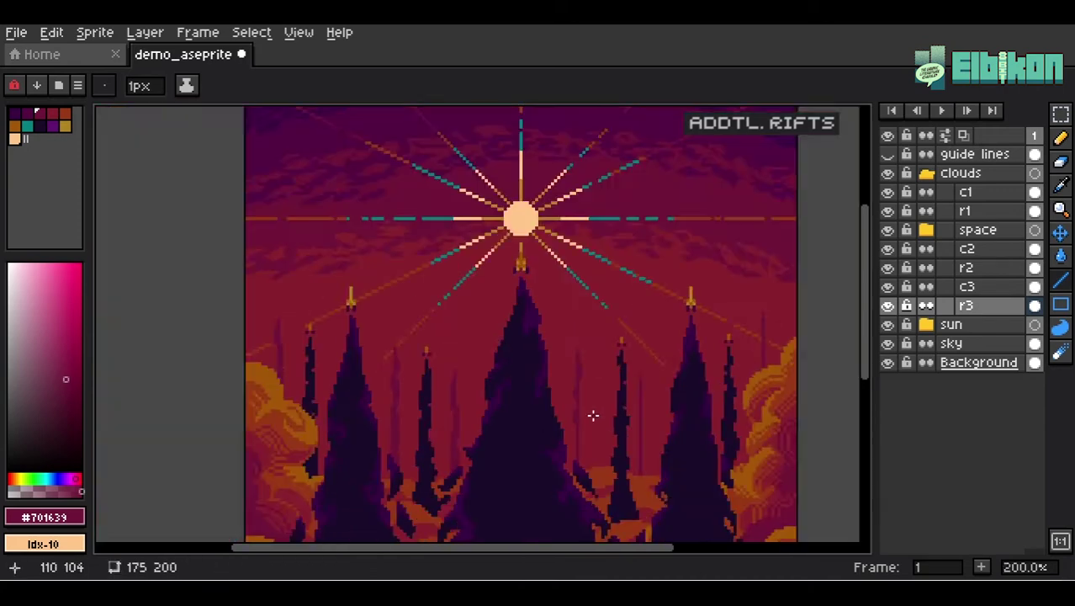
{"action": "scroll", "coordinate": [594, 413], "scroll_direction": "up", "scroll_amount": 2}
{"action": "scroll", "coordinate": [608, 380], "scroll_direction": "up", "scroll_amount": 3}
{"action": "scroll", "coordinate": [590, 327], "scroll_direction": "down", "scroll_amount": 6}
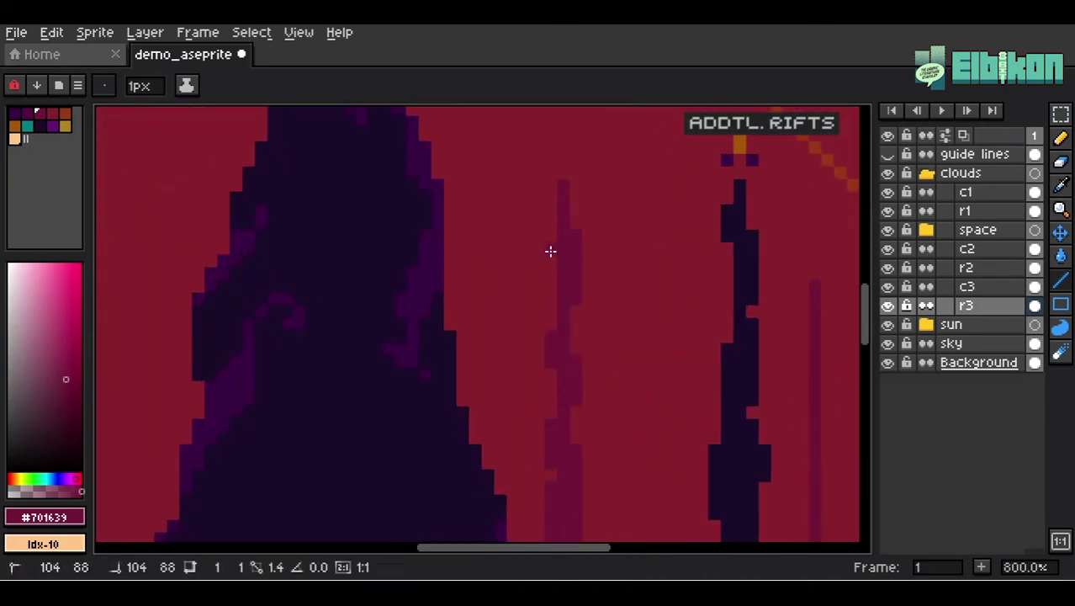
{"action": "scroll", "coordinate": [594, 317], "scroll_direction": "up", "scroll_amount": 2}
{"action": "scroll", "coordinate": [594, 316], "scroll_direction": "up", "scroll_amount": 1}
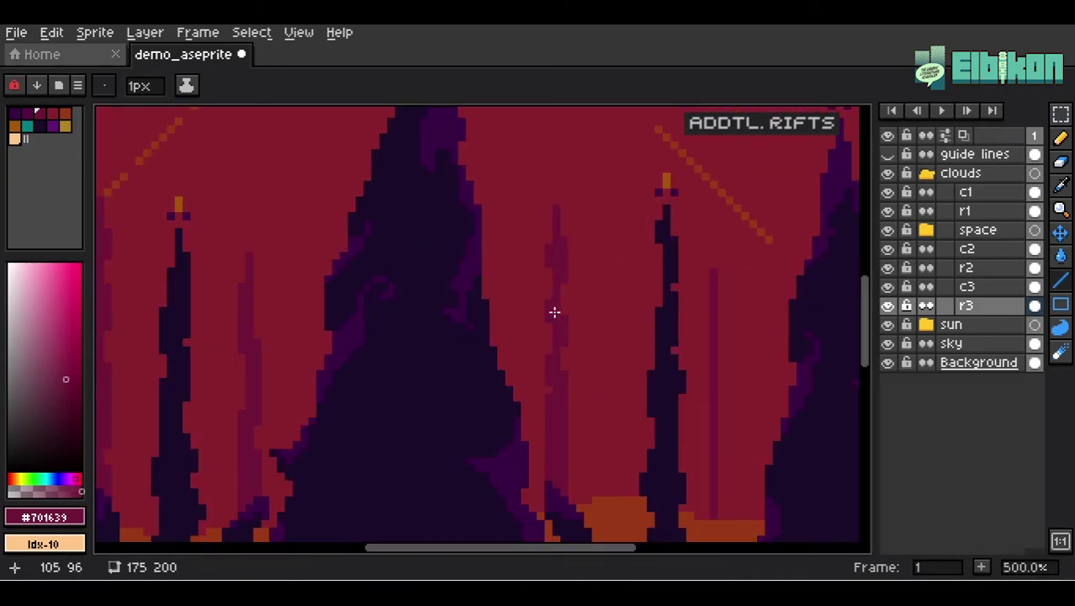
Step: Widen the remaining thin rifts on both sides of the right rift with 1 px strokes on layer r3 in #701639
{"action": "scroll", "coordinate": [737, 357], "scroll_direction": "down", "scroll_amount": 4}
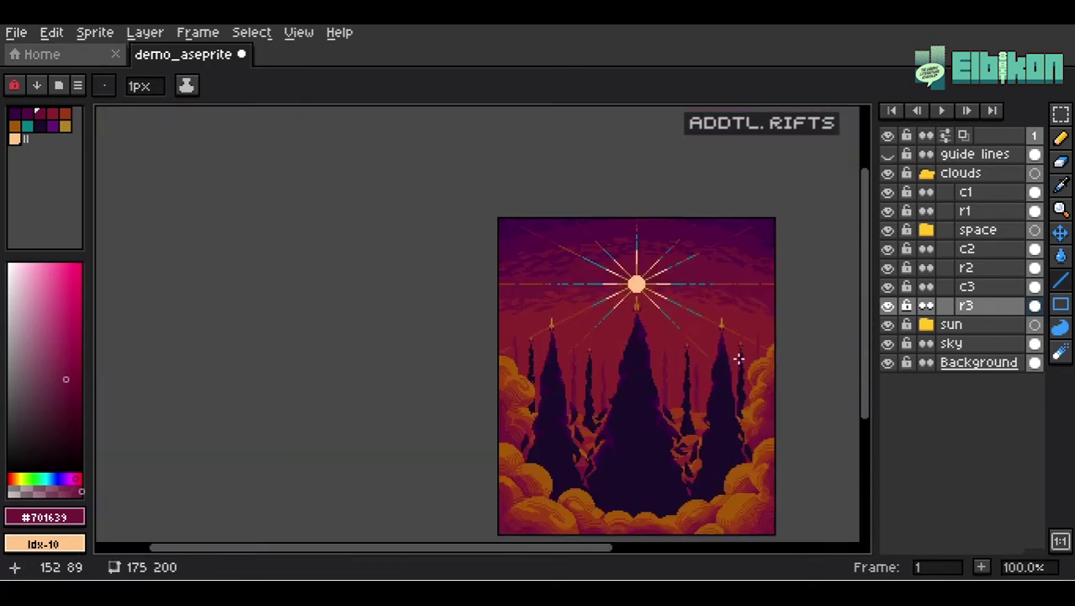
{"action": "scroll", "coordinate": [675, 377], "scroll_direction": "up", "scroll_amount": 1}
{"action": "scroll", "coordinate": [809, 353], "scroll_direction": "down", "scroll_amount": 1}
{"action": "scroll", "coordinate": [787, 298], "scroll_direction": "up", "scroll_amount": 4}
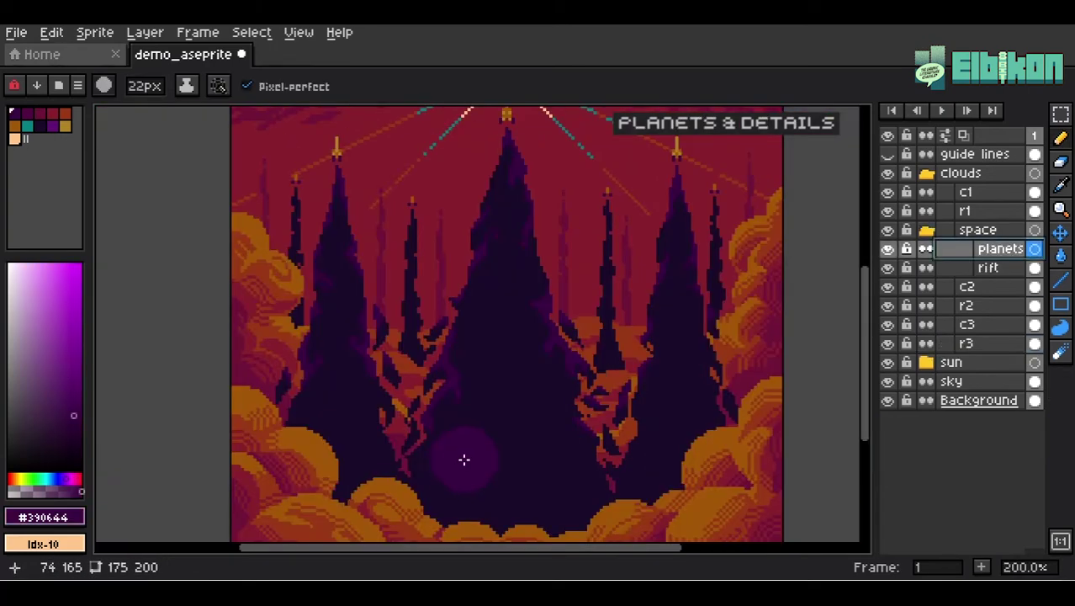
Step: Stamp round planets in #390644 inside the centre rift on the planets layer, from about 30 px down to 5 px
{"action": "left_click", "coordinate": [454, 485]}
{"action": "scroll", "coordinate": [501, 376], "scroll_direction": "right", "scroll_amount": 1}
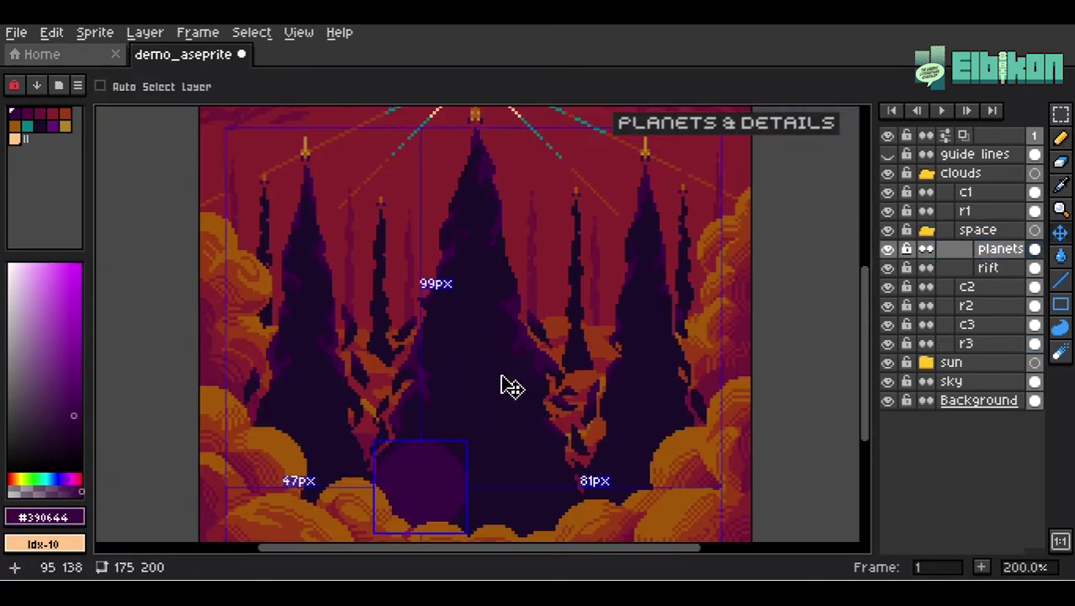
{"action": "scroll", "coordinate": [500, 376], "scroll_direction": "down", "scroll_amount": 15}
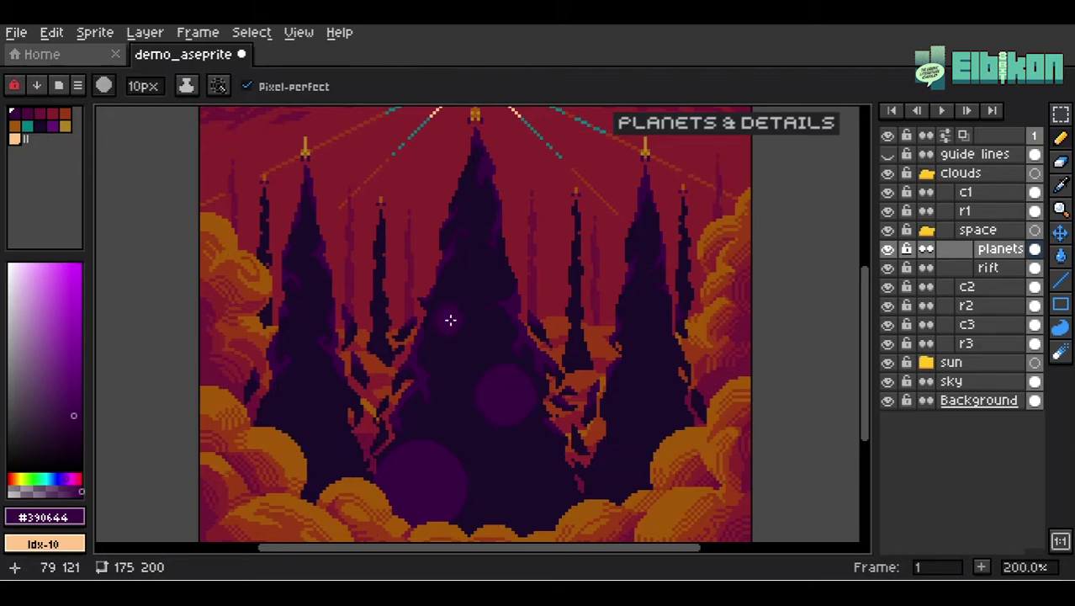
{"action": "scroll", "coordinate": [448, 328], "scroll_direction": "up", "scroll_amount": 1}
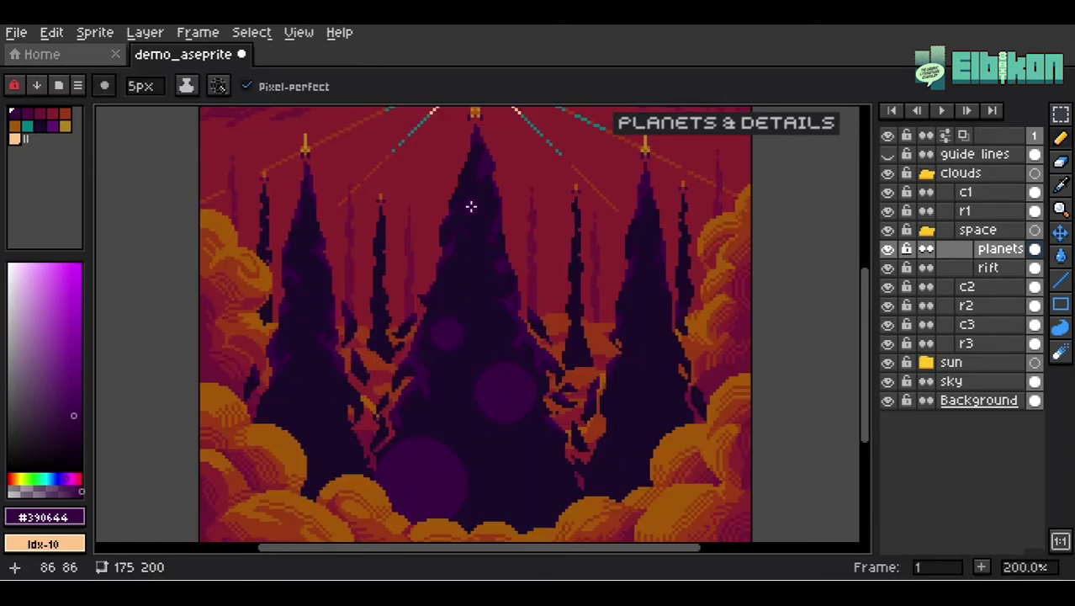
{"action": "scroll", "coordinate": [489, 292], "scroll_direction": "down", "scroll_amount": 1}
Step: Texture the upper rim of the large lower planet with 1 px strokes in #530b43 on the top planets layer
{"action": "scroll", "coordinate": [509, 362], "scroll_direction": "up", "scroll_amount": 3}
{"action": "scroll", "coordinate": [589, 450], "scroll_direction": "down", "scroll_amount": 2}
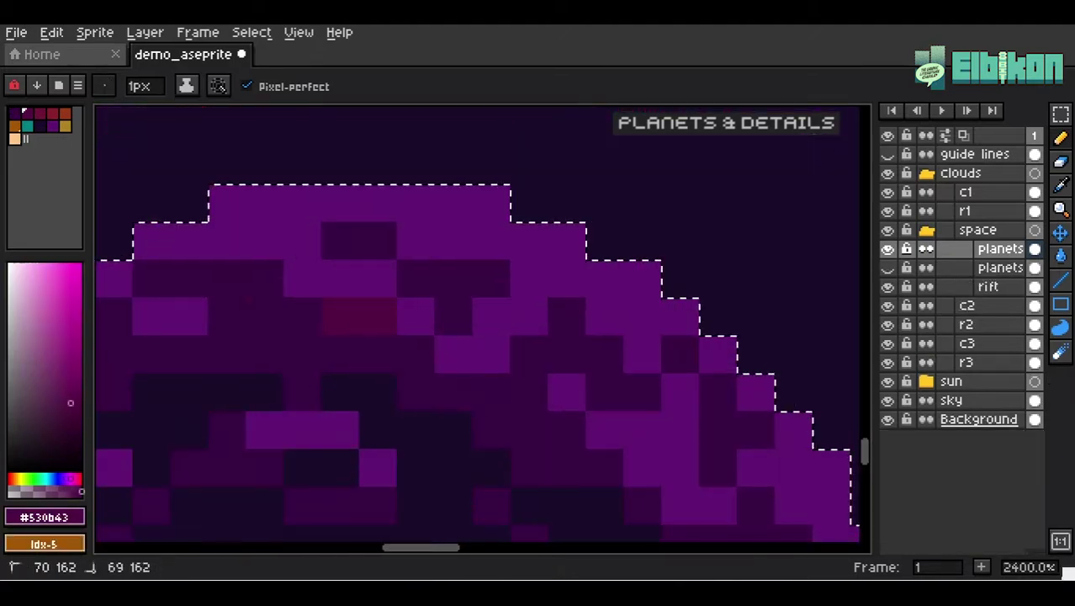
{"action": "scroll", "coordinate": [410, 305], "scroll_direction": "down", "scroll_amount": 1}
{"action": "key", "text": "ctrl+z"}
{"action": "left_click_drag", "start_coordinate": [307, 237], "coordinate": [370, 263]}
{"action": "scroll", "coordinate": [501, 261], "scroll_direction": "down", "scroll_amount": 2}
{"action": "scroll", "coordinate": [461, 353], "scroll_direction": "up", "scroll_amount": 2}
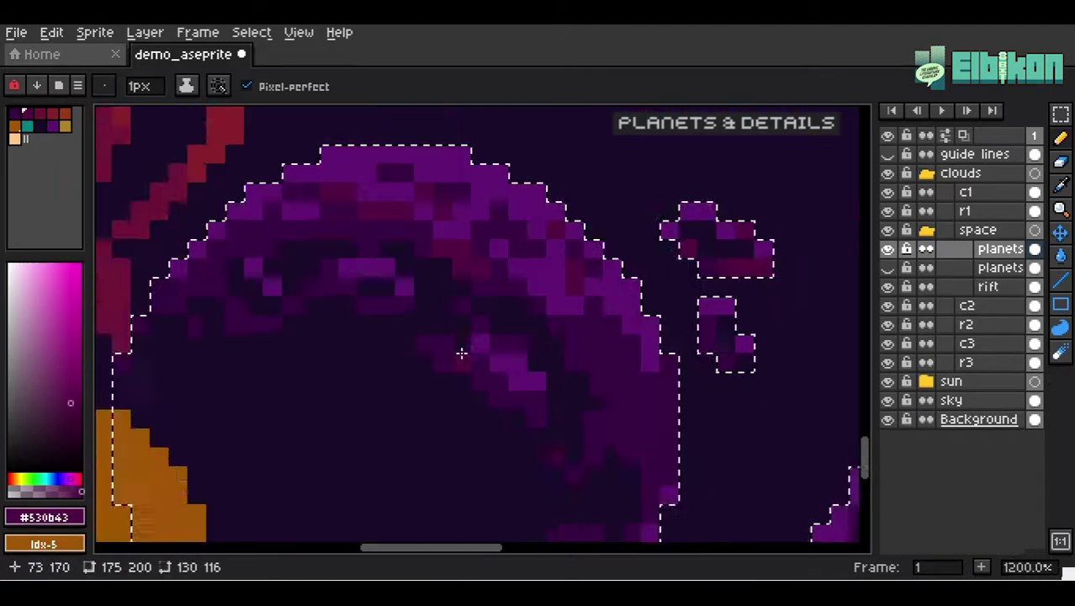
Step: Add 1 px #530b43 accents around the large planet's craters and along its shaded edge
{"action": "mouse_move", "coordinate": [323, 333]}
{"action": "left_mouse_down"}
{"action": "mouse_move", "coordinate": [348, 326]}
{"action": "mouse_move", "coordinate": [346, 308]}
{"action": "left_mouse_up"}
{"action": "scroll", "coordinate": [348, 327], "scroll_direction": "down", "scroll_amount": 2}
{"action": "scroll", "coordinate": [496, 421], "scroll_direction": "up", "scroll_amount": 2}
{"action": "left_click_drag", "start_coordinate": [425, 362], "coordinate": [478, 389]}
{"action": "scroll", "coordinate": [532, 412], "scroll_direction": "down", "scroll_amount": 1}
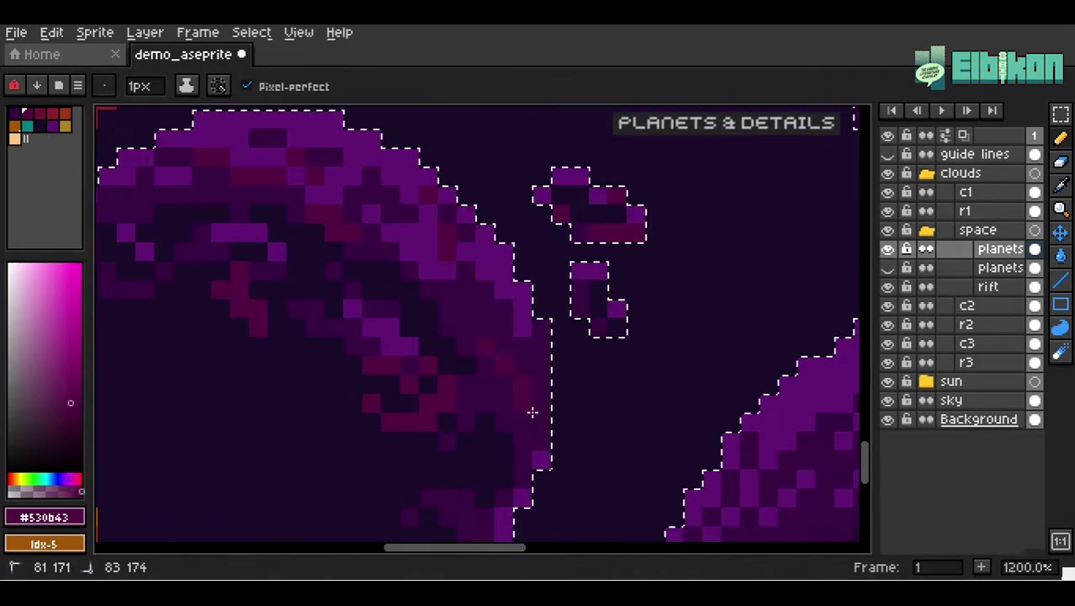
{"action": "scroll", "coordinate": [444, 365], "scroll_direction": "up", "scroll_amount": 3}
{"action": "scroll", "coordinate": [420, 272], "scroll_direction": "down", "scroll_amount": 7}
{"action": "scroll", "coordinate": [158, 452], "scroll_direction": "up", "scroll_amount": 7}
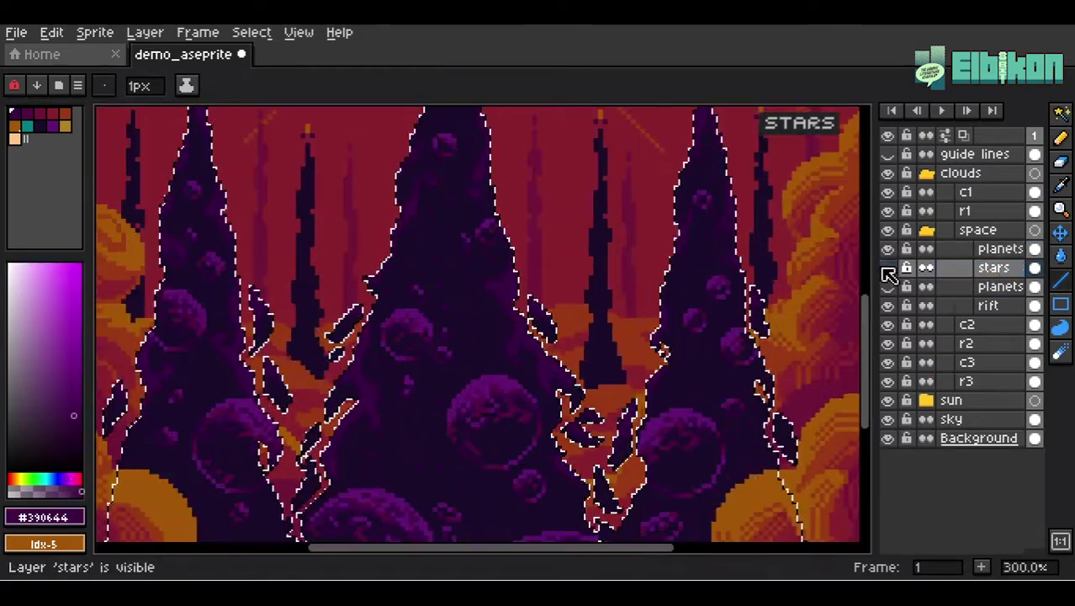
Step: Scatter single-pixel stars in #390644 between the planets inside the selected rifts on the stars layer
{"action": "scroll", "coordinate": [368, 365], "scroll_direction": "down", "scroll_amount": 1}
{"action": "scroll", "coordinate": [369, 365], "scroll_direction": "up", "scroll_amount": 3}
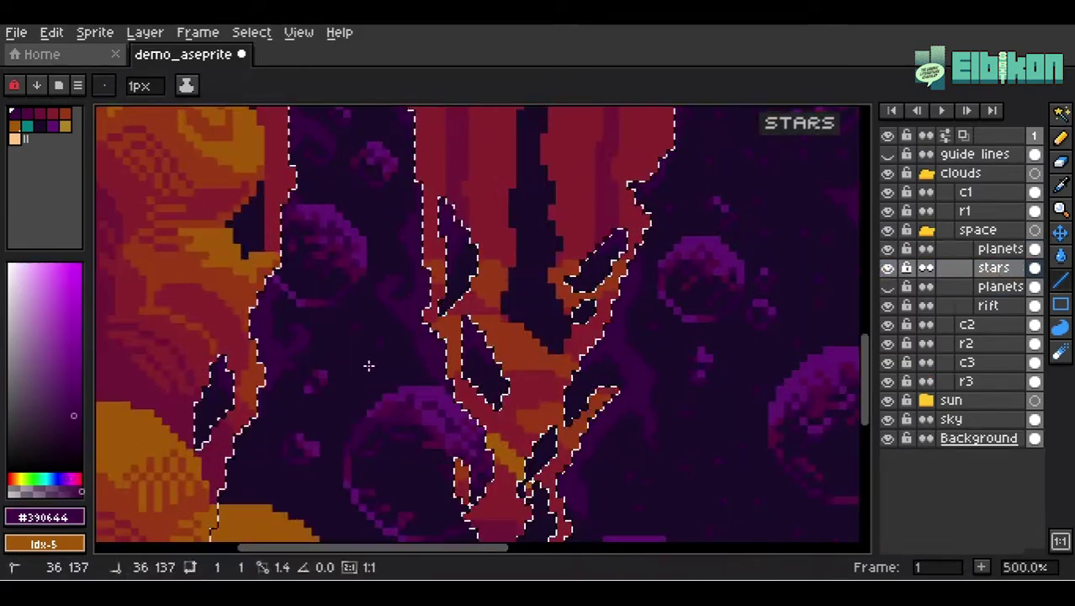
{"action": "scroll", "coordinate": [294, 489], "scroll_direction": "down", "scroll_amount": 1}
{"action": "scroll", "coordinate": [433, 353], "scroll_direction": "down", "scroll_amount": 2}
{"action": "scroll", "coordinate": [441, 422], "scroll_direction": "up", "scroll_amount": 2}
{"action": "scroll", "coordinate": [441, 421], "scroll_direction": "down", "scroll_amount": 2}
{"action": "scroll", "coordinate": [370, 258], "scroll_direction": "up", "scroll_amount": 2}
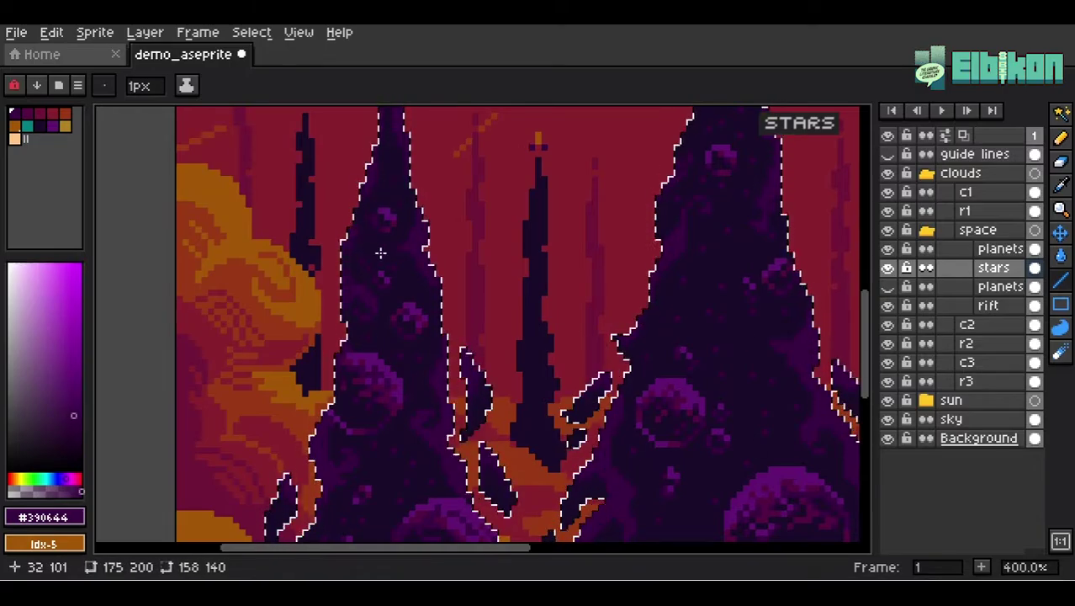
Step: Add brighter single-pixel stars in #611472 across the three large rifts on the stars layer
{"action": "scroll", "coordinate": [381, 253], "scroll_direction": "down", "scroll_amount": 2}
{"action": "scroll", "coordinate": [480, 286], "scroll_direction": "up", "scroll_amount": 4}
{"action": "scroll", "coordinate": [538, 428], "scroll_direction": "down", "scroll_amount": 4}
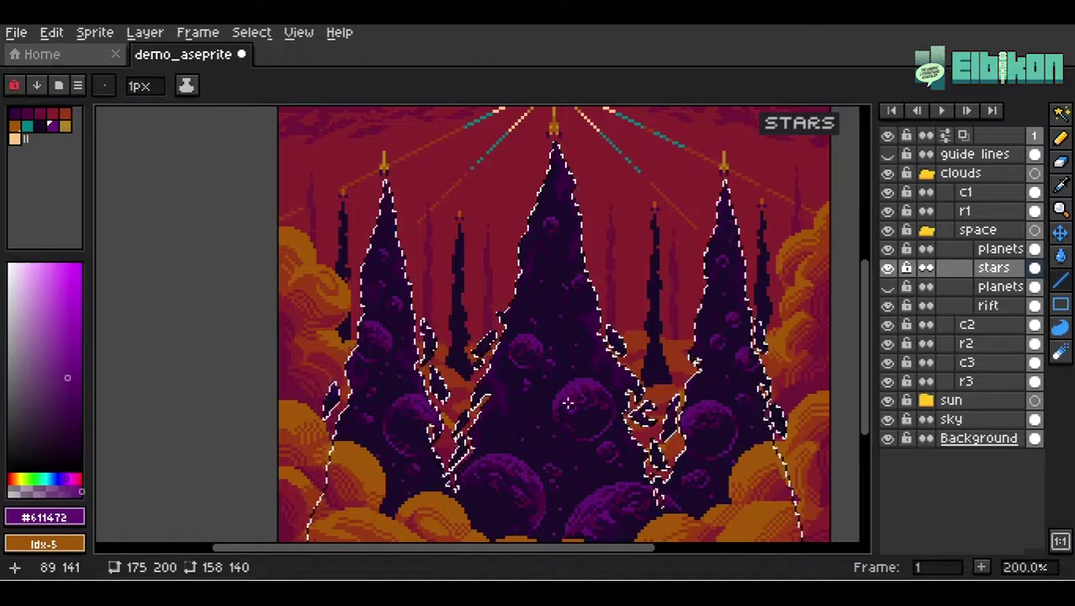
Step: Sample #701639 from the artwork and scatter single-pixel stars in it across the rifts, undoing stray pixels
{"action": "scroll", "coordinate": [405, 392], "scroll_direction": "up", "scroll_amount": 1}
{"action": "left_click", "coordinate": [303, 338], "text": "alt"}
{"action": "left_click", "coordinate": [317, 371]}
{"action": "key", "text": "ctrl+z"}
{"action": "left_click", "coordinate": [317, 375], "text": "alt"}
{"action": "left_click", "coordinate": [358, 423]}
{"action": "key", "text": "ctrl+z"}
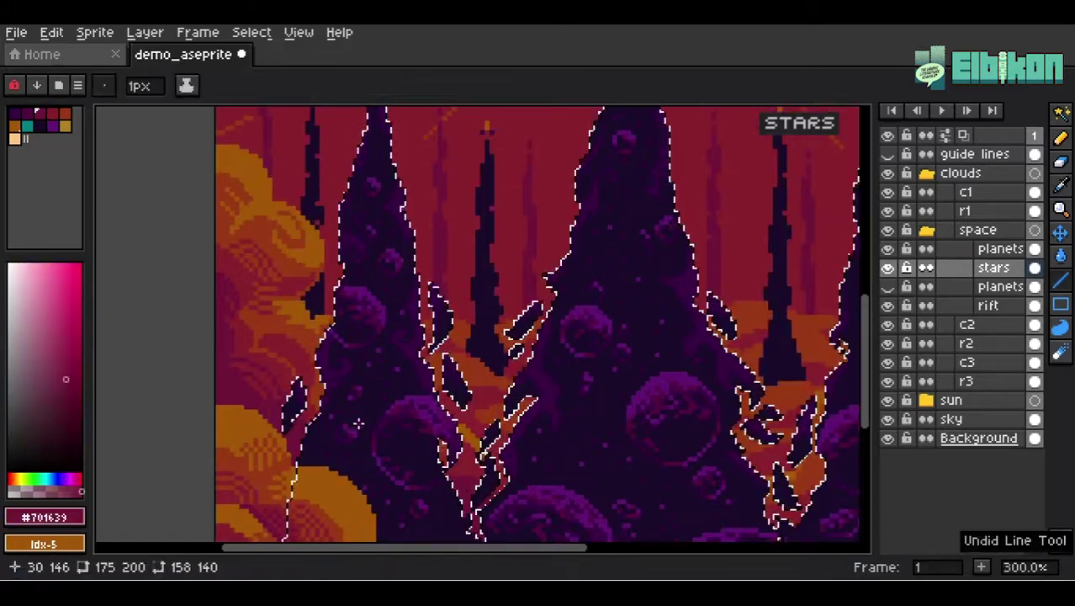
{"action": "scroll", "coordinate": [429, 495], "scroll_direction": "up", "scroll_amount": 1}
{"action": "scroll", "coordinate": [762, 318], "scroll_direction": "down", "scroll_amount": 1}
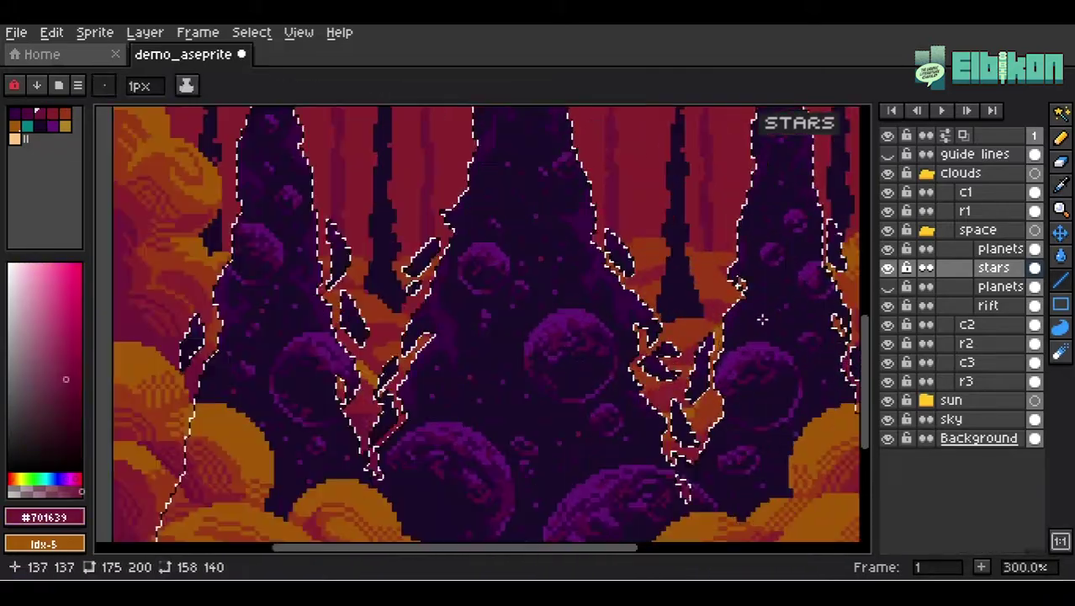
{"action": "scroll", "coordinate": [523, 338], "scroll_direction": "down", "scroll_amount": 1}
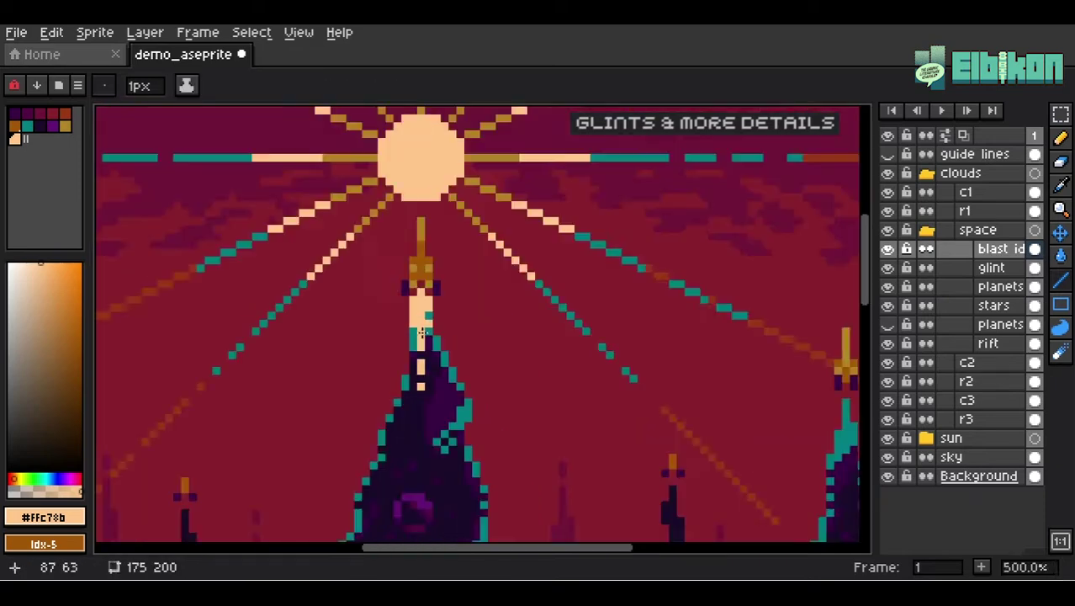
Step: Try a vertical gradient from white to #89212c over the selected front clouds on layer fc1, and clear the selection
{"action": "type", "text": "1"}
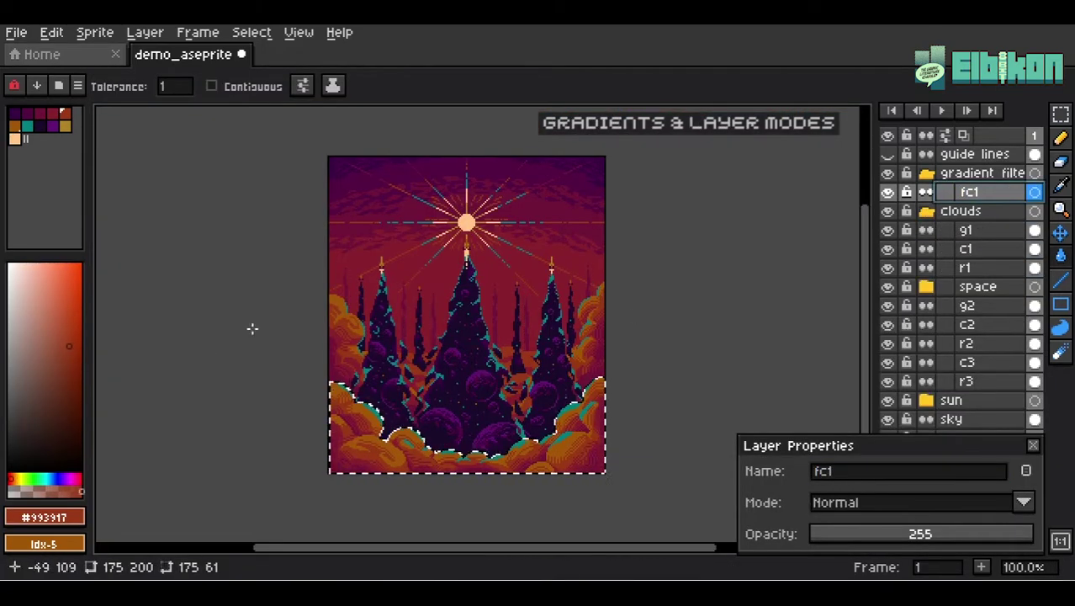
{"action": "scroll", "coordinate": [358, 431], "scroll_direction": "up", "scroll_amount": 1}
{"action": "key", "text": "shift+g"}
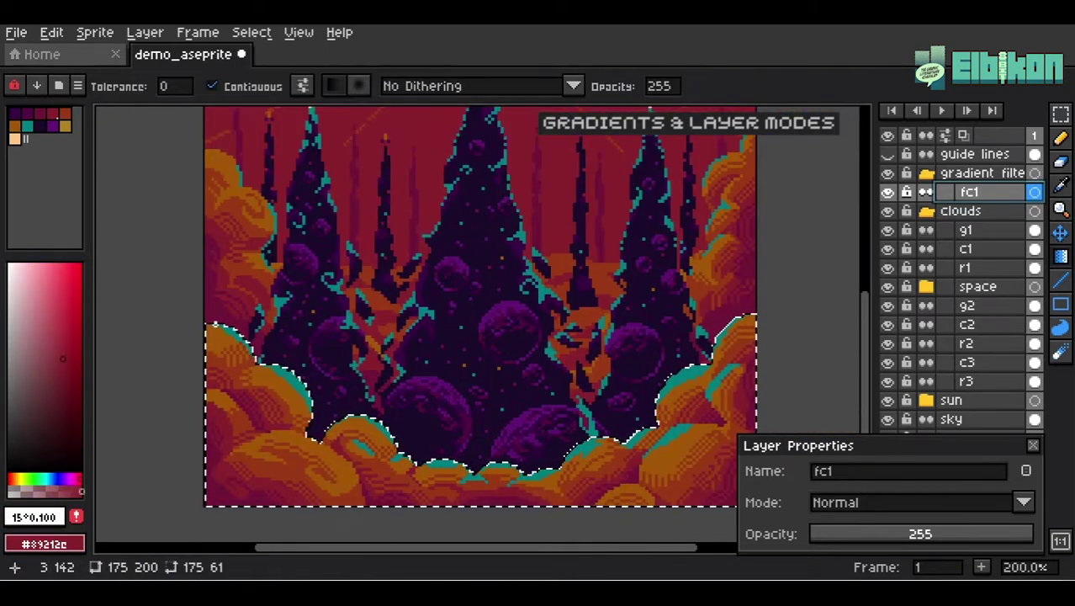
{"action": "key", "text": "ctrl+z"}
{"action": "left_click_drag", "start_coordinate": [735, 356], "coordinate": [734, 497]}
{"action": "left_click_drag", "start_coordinate": [498, 458], "coordinate": [498, 499]}
{"action": "key", "text": "ctrl+d"}
{"action": "key", "text": "m"}
Step: Try the Multiply mode on layer fc1, and undo it together with the gradient
{"action": "left_click", "coordinate": [892, 502]}
{"action": "left_click", "coordinate": [857, 225]}
{"action": "scroll", "coordinate": [523, 398], "scroll_direction": "down", "scroll_amount": 1}
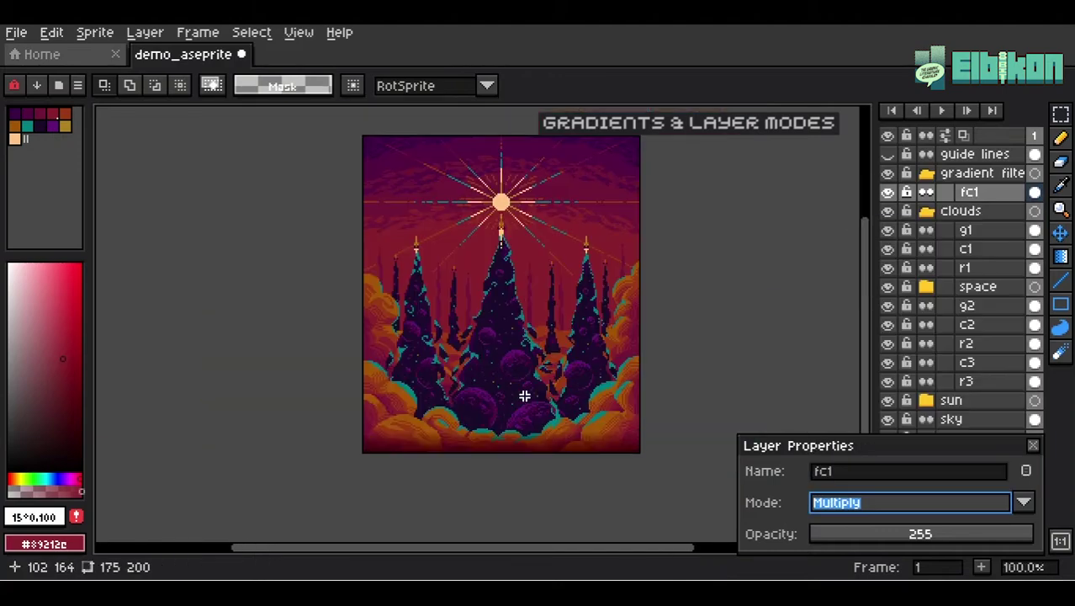
{"action": "key", "text": "ctrl+z"}
{"action": "key", "text": "ctrl+z"}
{"action": "key", "text": "ctrl+z"}
Step: Fill the selected front clouds on fc1 with a vertical white to #89212c gradient and set the layer's mode to Multiply
{"action": "scroll", "coordinate": [539, 427], "scroll_direction": "up", "scroll_amount": 1}
{"action": "key", "text": "shift+g"}
{"action": "left_click_drag", "start_coordinate": [625, 386], "coordinate": [625, 452]}
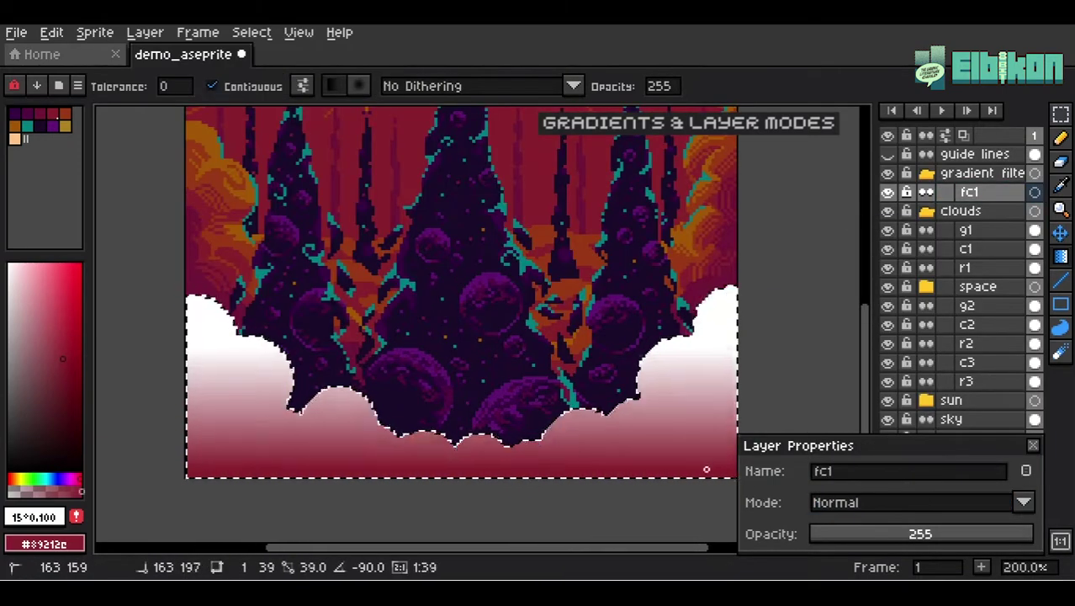
{"action": "left_click", "coordinate": [925, 502]}
{"action": "left_click", "coordinate": [857, 221]}
{"action": "scroll", "coordinate": [568, 393], "scroll_direction": "up", "scroll_amount": 1}
Step: Clear the selection and create a new layer inside a new group named glints above the gradient filters group
{"action": "left_click", "coordinate": [928, 173]}
{"action": "left_click", "coordinate": [951, 175]}
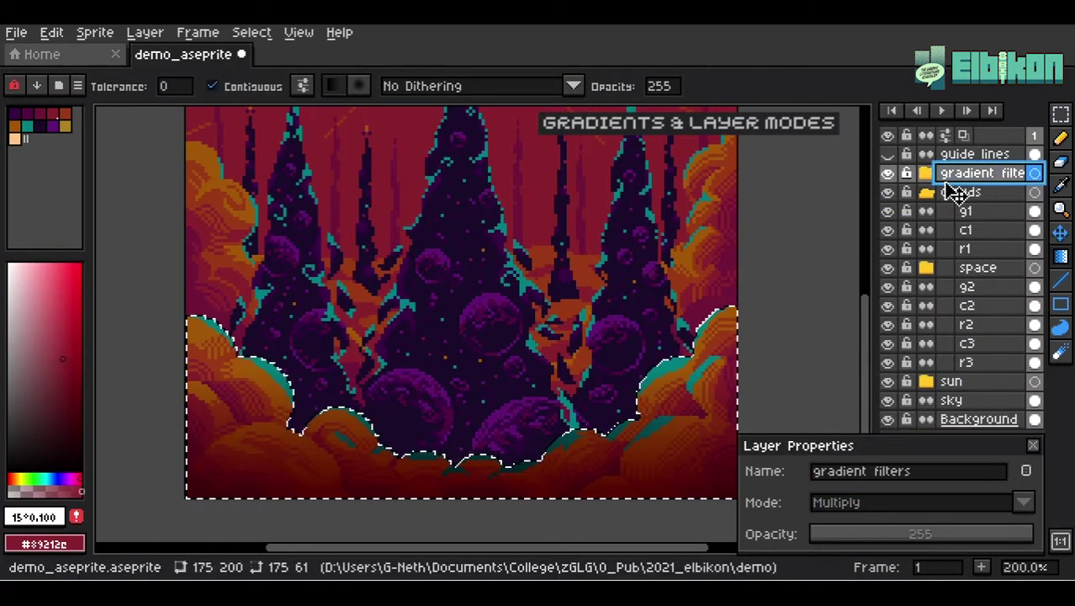
{"action": "key", "text": "shift+n"}
{"action": "left_click_drag", "start_coordinate": [983, 190], "coordinate": [995, 170]}
{"action": "key", "text": "ctrl+d"}
{"action": "key", "text": "m"}
{"action": "key", "text": "alt+shift+n"}
{"action": "double_click", "coordinate": [972, 175]}
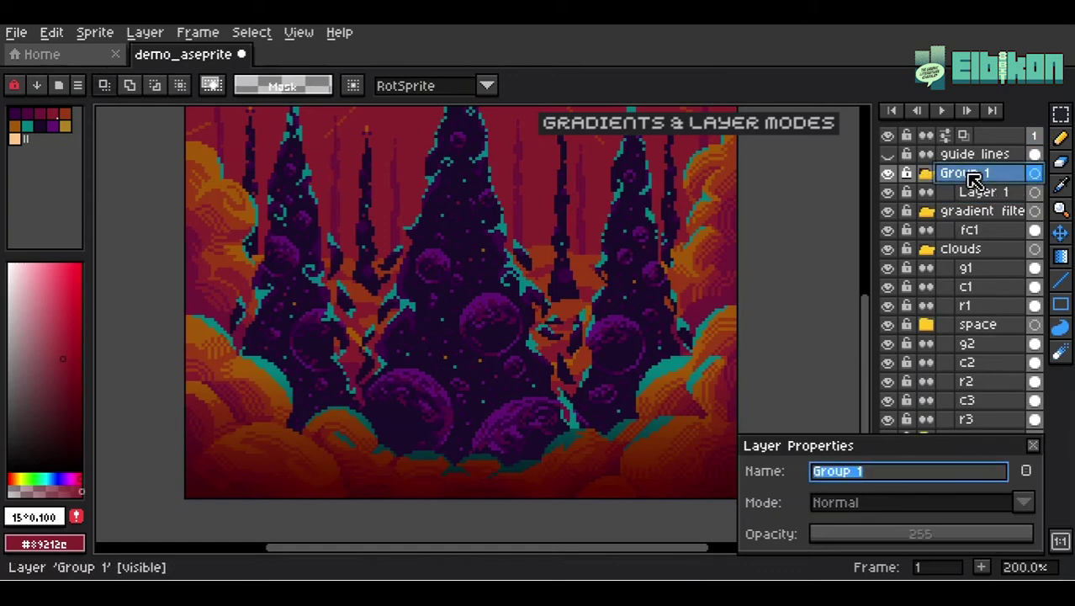
{"action": "type", "text": "glints"}
{"action": "key", "text": "Return"}
Step: Move layers g1 and g2 into the glints group and delete the empty Layer 1
{"action": "left_click", "coordinate": [966, 267]}
{"action": "left_click", "coordinate": [985, 345], "text": "ctrl"}
{"action": "left_click_drag", "start_coordinate": [1005, 271], "coordinate": [1013, 233]}
{"action": "left_click", "coordinate": [1012, 233]}
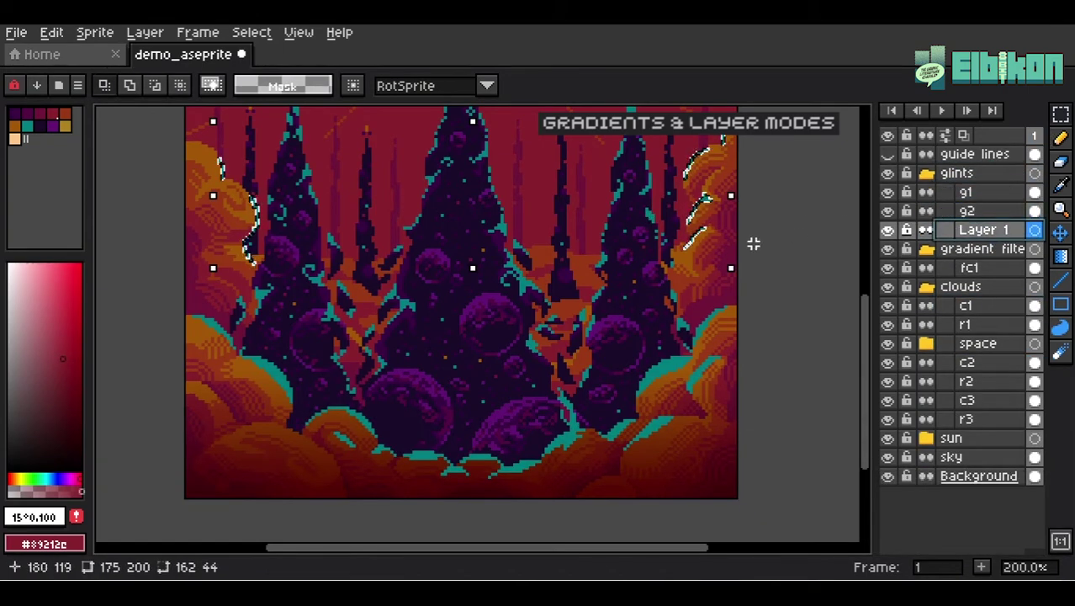
{"action": "key", "text": "Delete"}
Step: Set layer fc1's opacity to 108 and its mode to Normal
{"action": "scroll", "coordinate": [610, 387], "scroll_direction": "down", "scroll_amount": 1}
{"action": "left_click", "coordinate": [969, 248]}
{"action": "key", "text": "shift+p"}
{"action": "left_click_drag", "start_coordinate": [917, 535], "coordinate": [907, 534]}
{"action": "key", "text": "Return"}
{"action": "scroll", "coordinate": [495, 433], "scroll_direction": "up", "scroll_amount": 2}
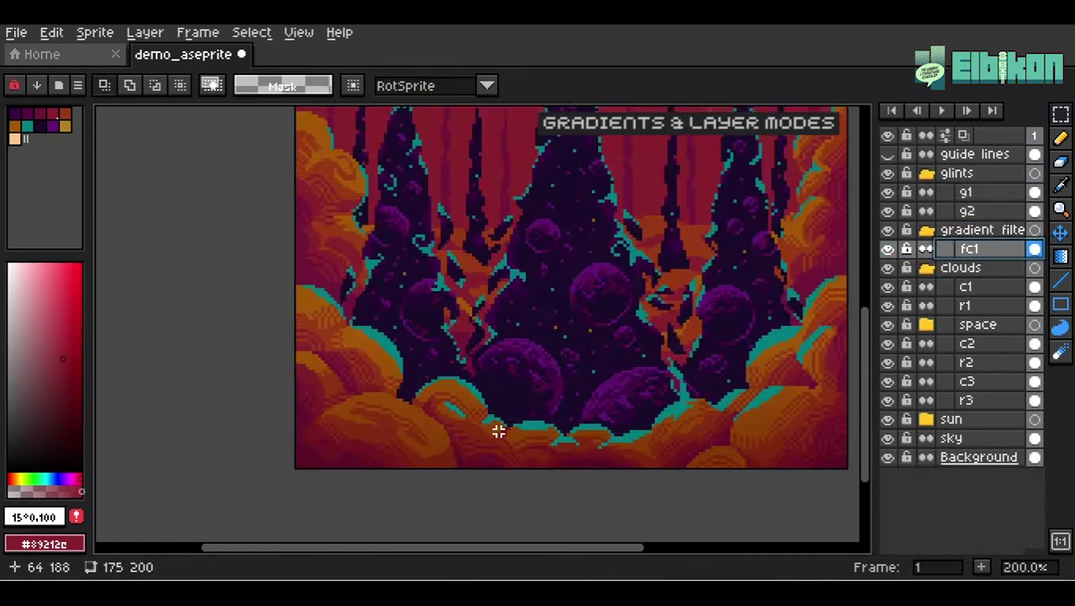
{"action": "key", "text": "e"}
{"action": "key", "text": "shift+p"}
{"action": "left_click", "coordinate": [909, 502]}
{"action": "left_click", "coordinate": [848, 190]}
Step: Erase the fc1 gradient from the lit faces of the lower-left clouds with round eraser sizes of 28 px and 9 px
{"action": "left_click_drag", "start_coordinate": [468, 368], "coordinate": [481, 342]}
{"action": "scroll", "coordinate": [341, 289], "scroll_direction": "up", "scroll_amount": 3}
{"action": "left_click_drag", "start_coordinate": [344, 290], "coordinate": [276, 233]}
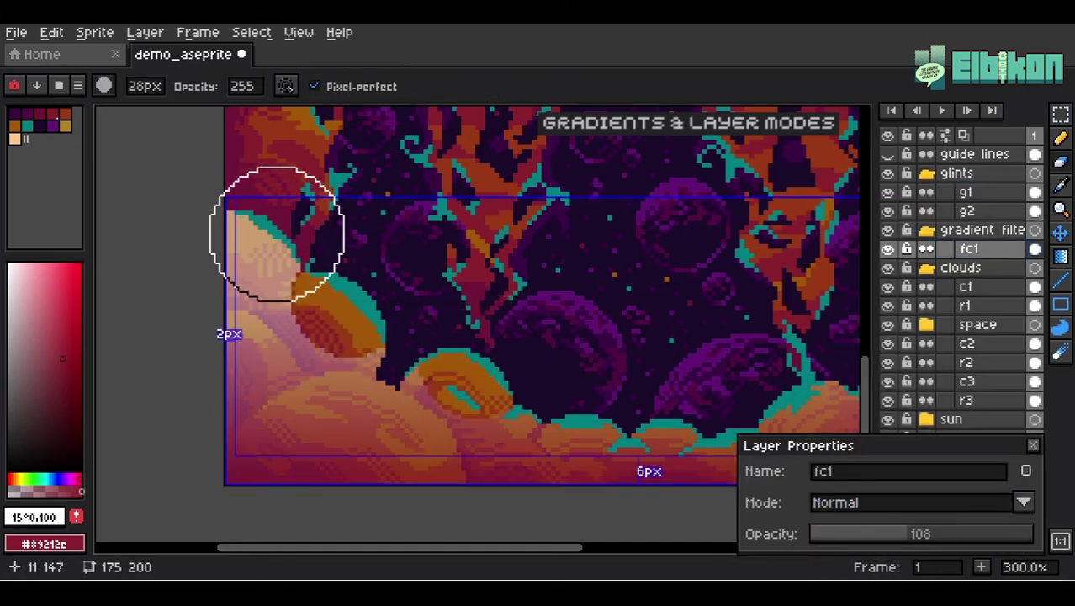
{"action": "scroll", "coordinate": [353, 281], "scroll_direction": "up", "scroll_amount": 6}
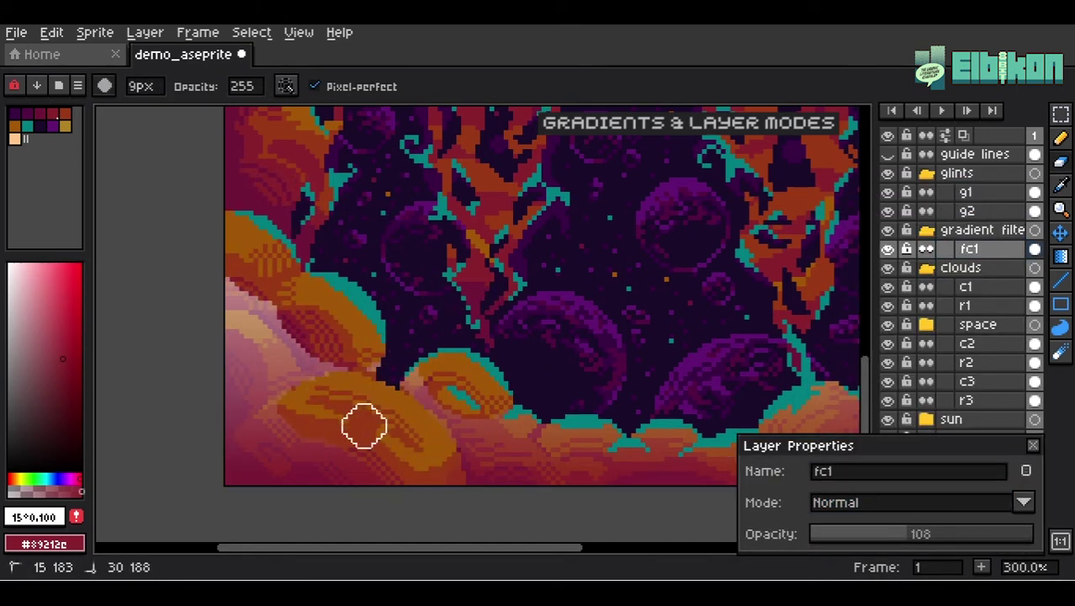
Step: Erase the fc1 gradient from the lit faces of the lower-right clouds with eraser sizes of 8 px, 3 px and 1 px
{"action": "scroll", "coordinate": [487, 418], "scroll_direction": "right", "scroll_amount": 2}
{"action": "scroll", "coordinate": [568, 432], "scroll_direction": "right", "scroll_amount": 2}
{"action": "scroll", "coordinate": [487, 368], "scroll_direction": "down", "scroll_amount": 2}
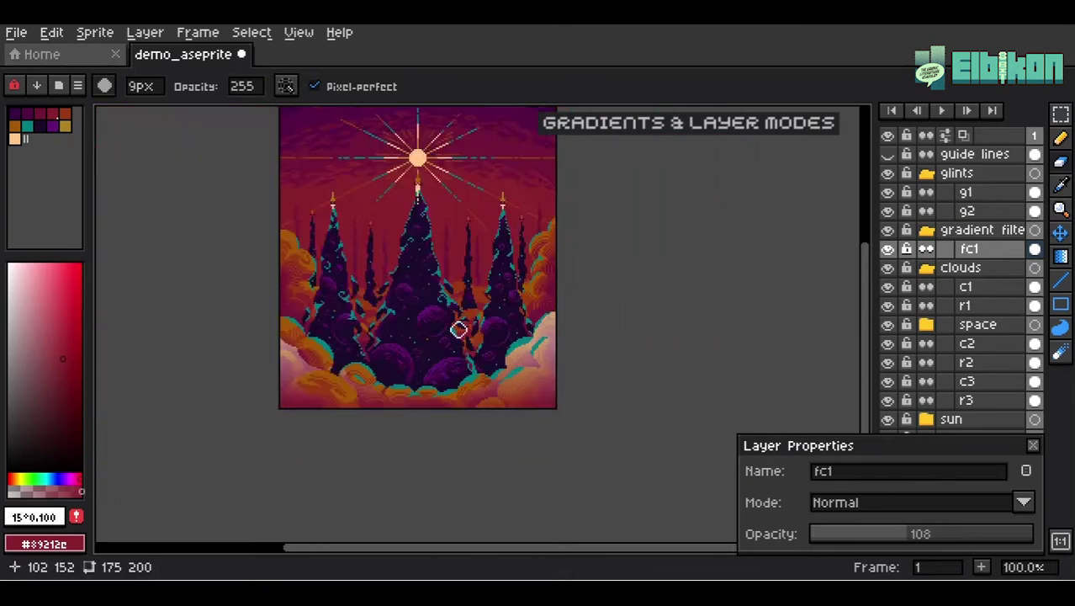
{"action": "scroll", "coordinate": [458, 329], "scroll_direction": "up", "scroll_amount": 1}
{"action": "key", "text": "ctrl+z"}
{"action": "key", "text": "ctrl+y"}
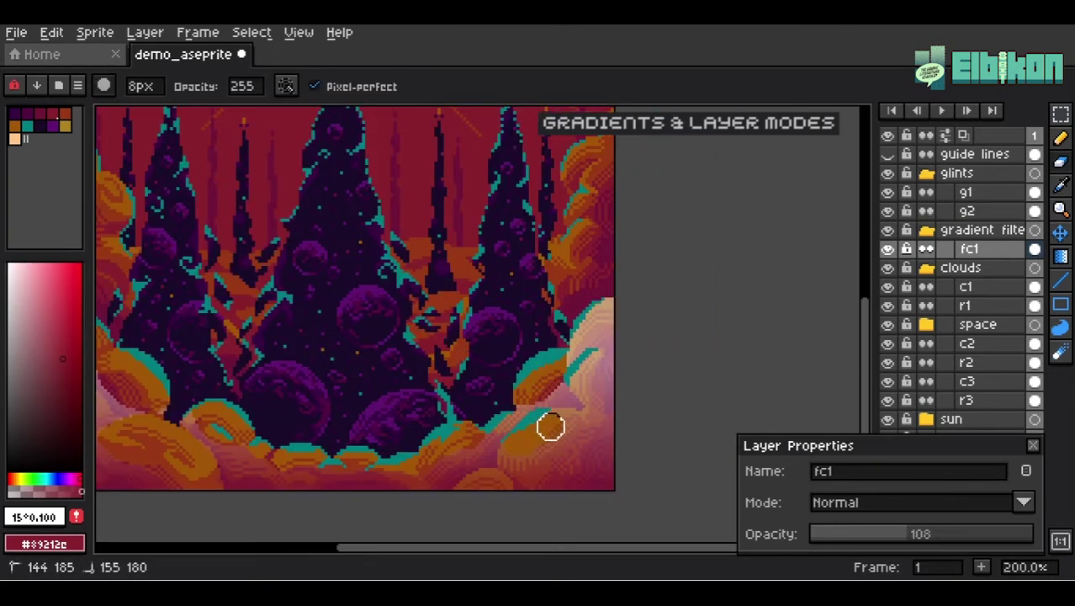
{"action": "scroll", "coordinate": [551, 426], "scroll_direction": "up", "scroll_amount": 5}
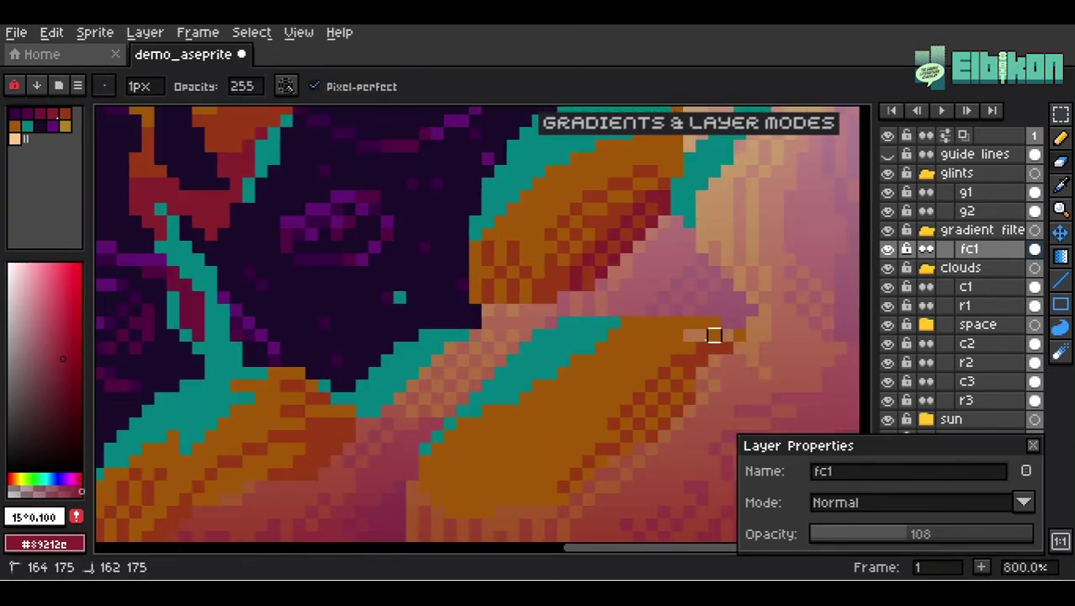
{"action": "scroll", "coordinate": [713, 335], "scroll_direction": "down", "scroll_amount": 3}
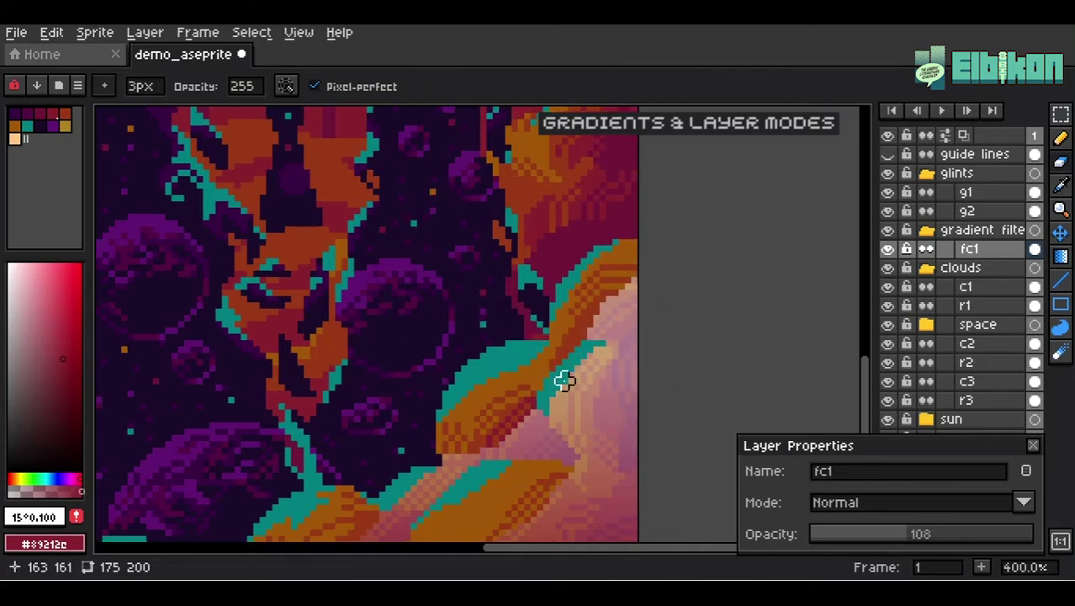
{"action": "scroll", "coordinate": [583, 418], "scroll_direction": "up", "scroll_amount": 3}
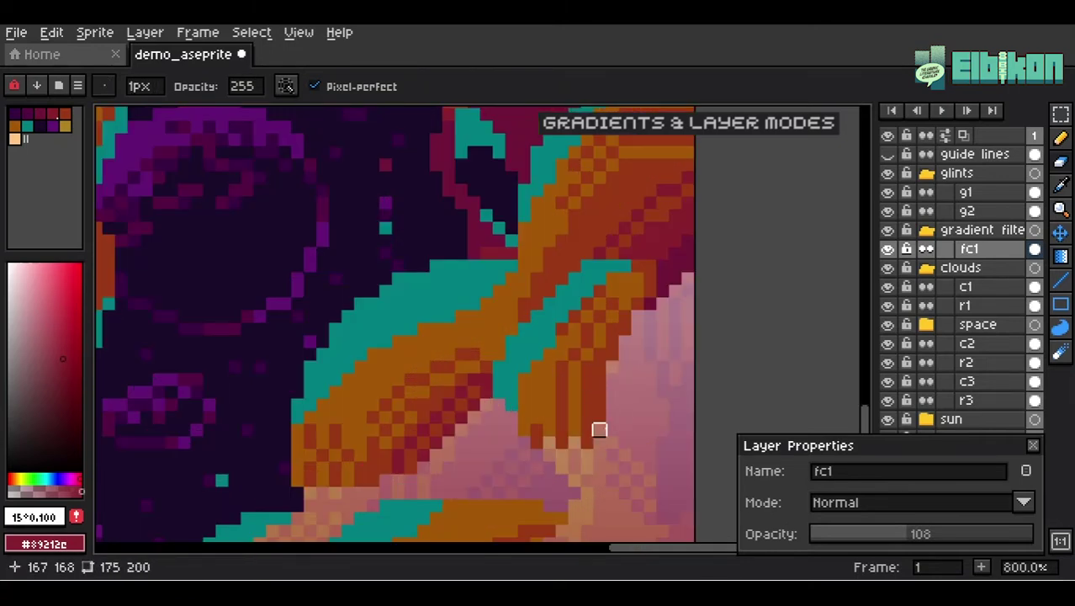
Step: Erase the fc1 gradient from the remaining bottom-edge and lower-left cloud faces with 3 px and 1 px erasers
{"action": "scroll", "coordinate": [534, 418], "scroll_direction": "down", "scroll_amount": 5}
{"action": "scroll", "coordinate": [534, 417], "scroll_direction": "up", "scroll_amount": 5}
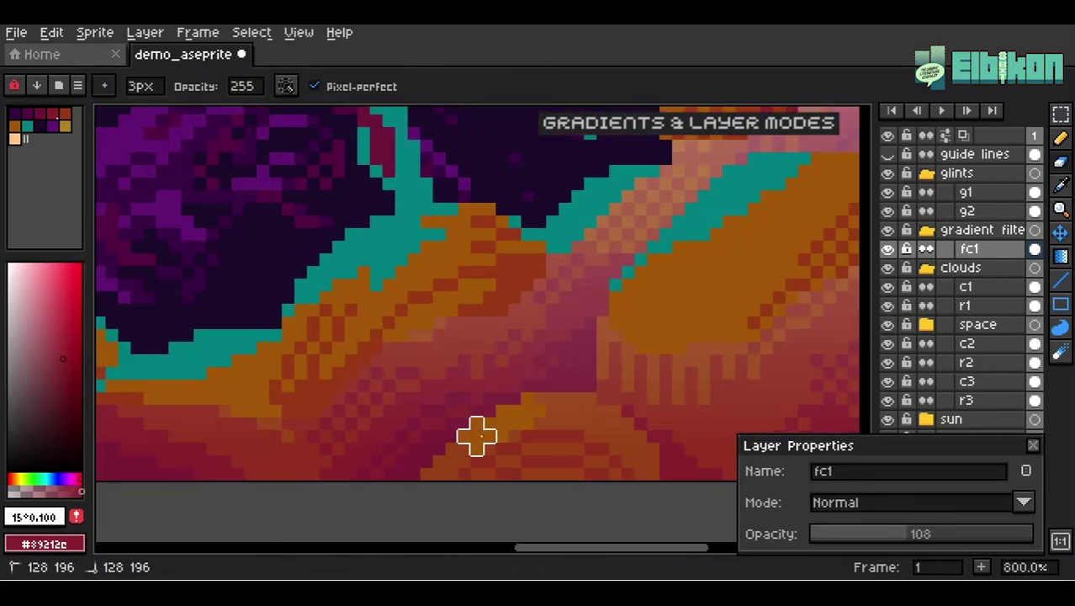
{"action": "scroll", "coordinate": [571, 346], "scroll_direction": "up", "scroll_amount": 2}
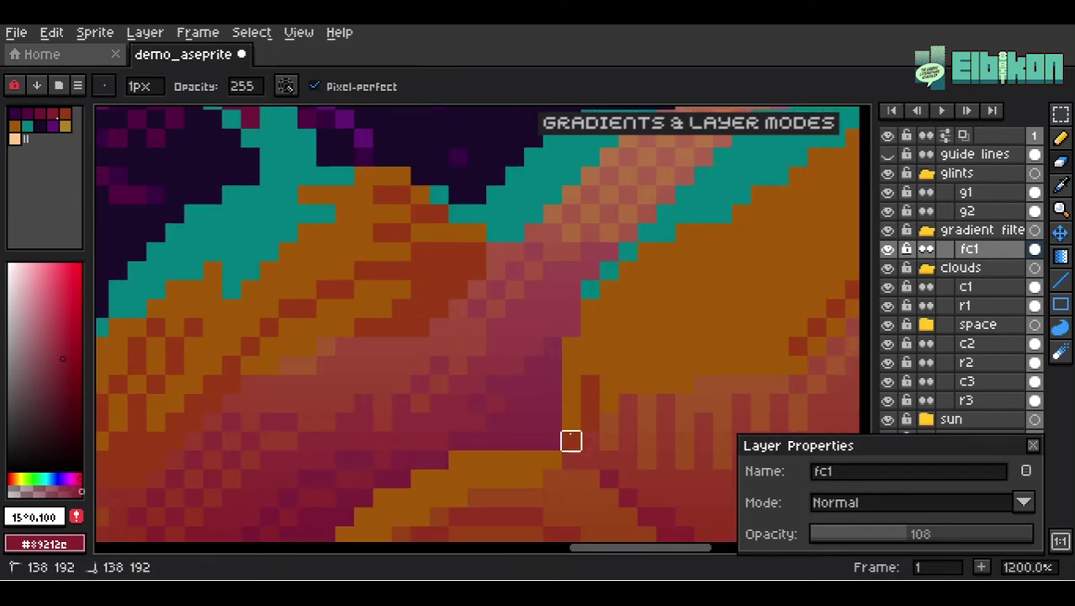
{"action": "scroll", "coordinate": [571, 441], "scroll_direction": "down", "scroll_amount": 7}
{"action": "scroll", "coordinate": [301, 288], "scroll_direction": "up", "scroll_amount": 5}
{"action": "scroll", "coordinate": [389, 353], "scroll_direction": "down", "scroll_amount": 2}
{"action": "scroll", "coordinate": [499, 384], "scroll_direction": "up", "scroll_amount": 2}
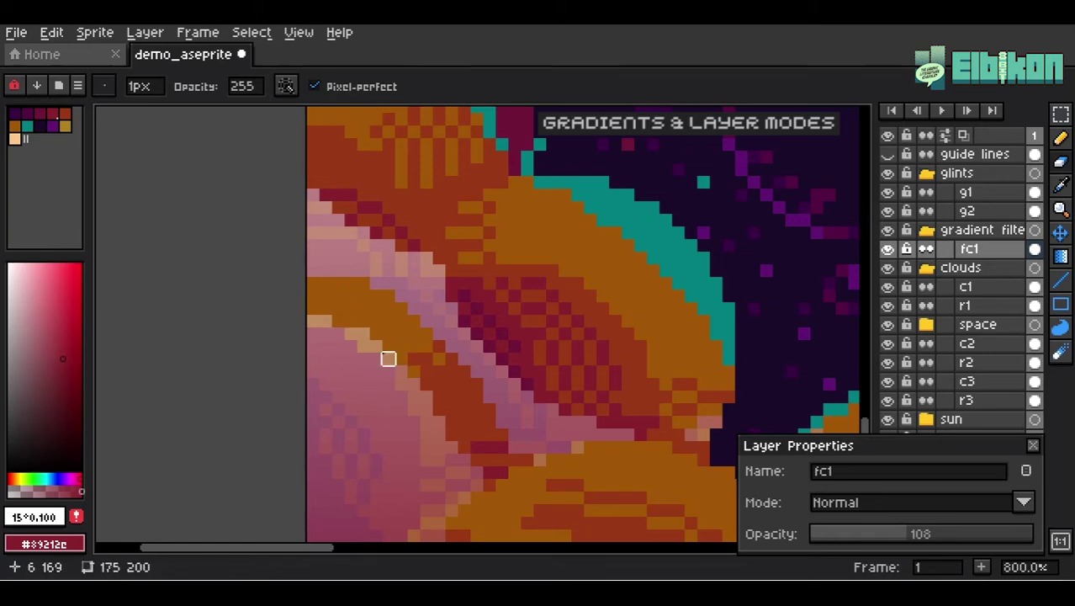
Step: Set layer fc1's mode to Multiply and its opacity to 91
{"action": "scroll", "coordinate": [388, 359], "scroll_direction": "down", "scroll_amount": 5}
{"action": "left_click", "coordinate": [859, 539]}
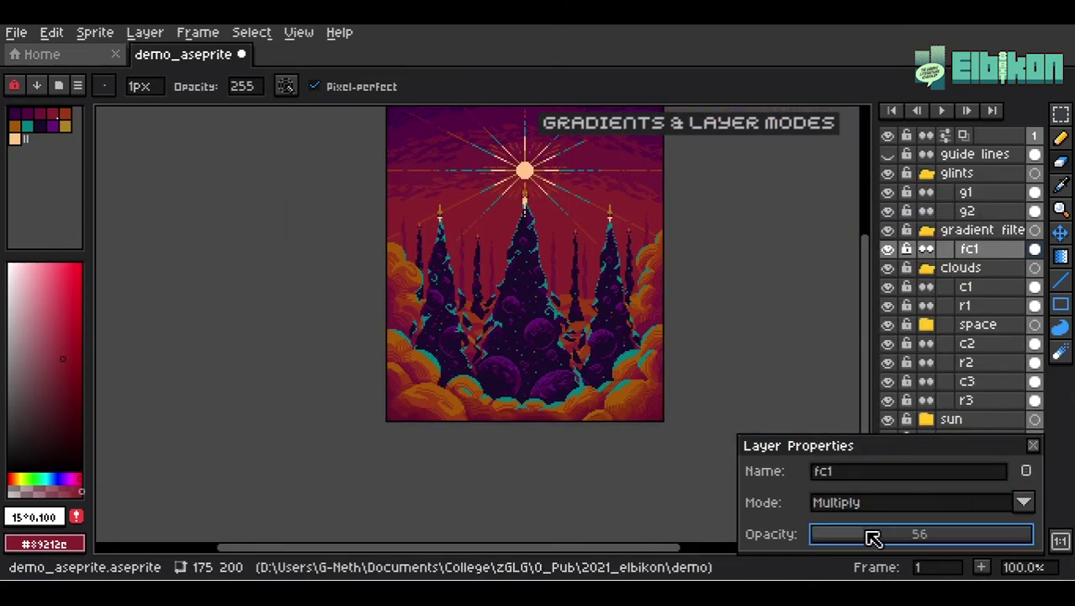
{"action": "left_click_drag", "start_coordinate": [873, 539], "coordinate": [892, 539]}
Step: Lasso the lit cloud faces at the lower left to clean up the fc1 gradient along their edges
{"action": "scroll", "coordinate": [446, 382], "scroll_direction": "up", "scroll_amount": 1}
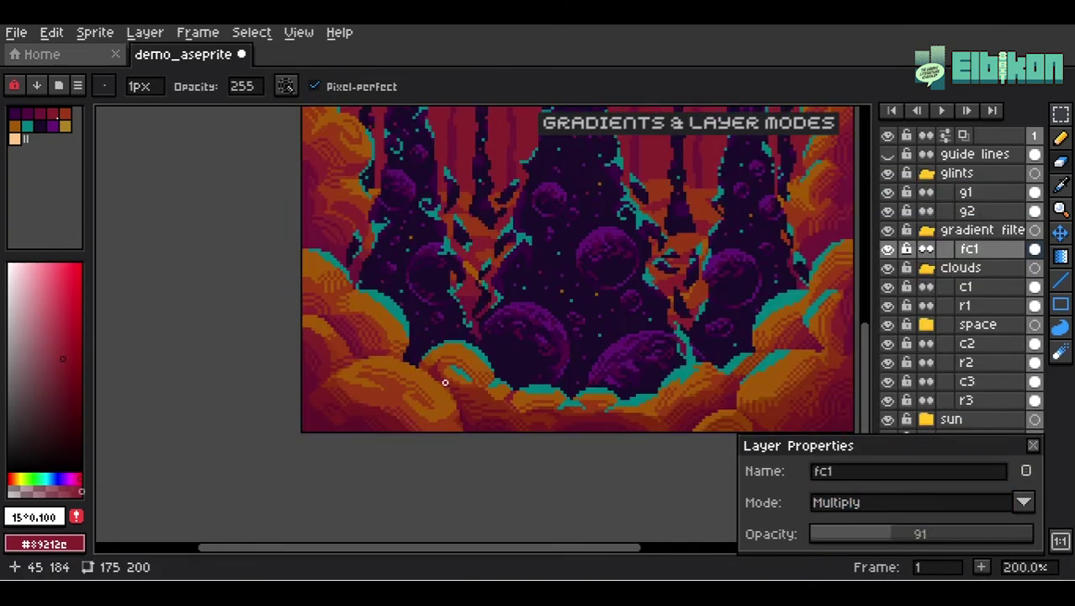
{"action": "scroll", "coordinate": [504, 395], "scroll_direction": "up", "scroll_amount": 5}
{"action": "key", "text": "q"}
{"action": "left_click_drag", "start_coordinate": [479, 319], "coordinate": [611, 471]}
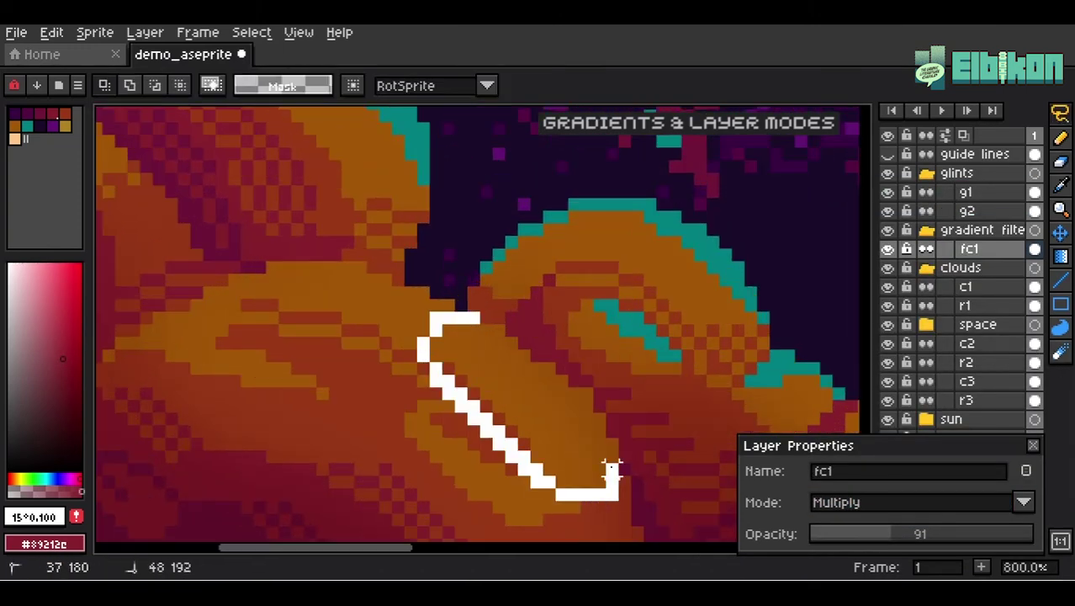
{"action": "left_click_drag", "start_coordinate": [471, 332], "coordinate": [469, 331]}
{"action": "scroll", "coordinate": [470, 331], "scroll_direction": "down", "scroll_amount": 5}
{"action": "key", "text": "b"}
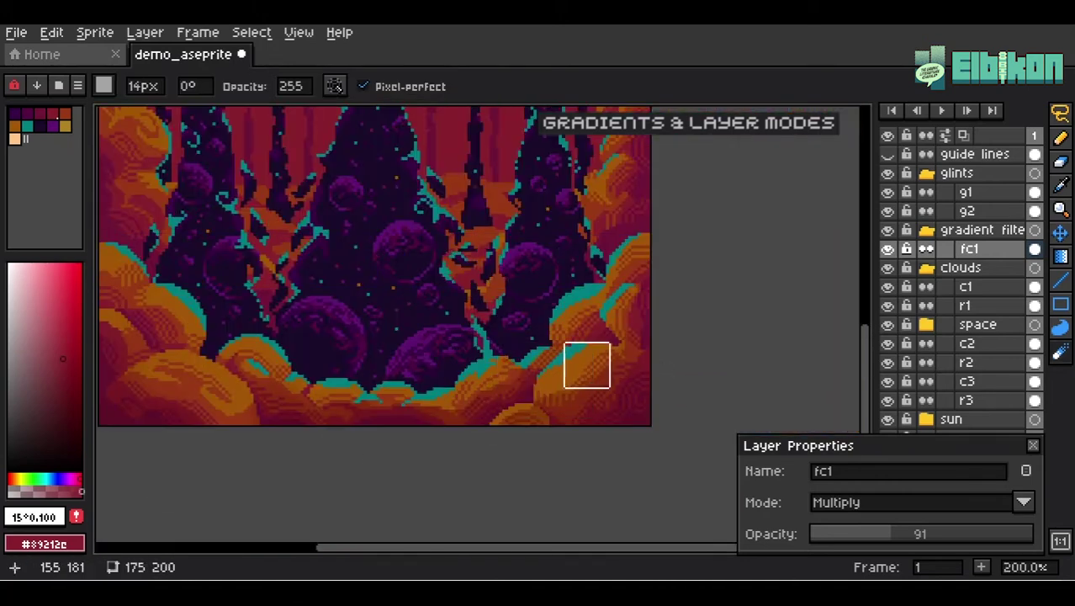
{"action": "scroll", "coordinate": [444, 429], "scroll_direction": "down", "scroll_amount": 1}
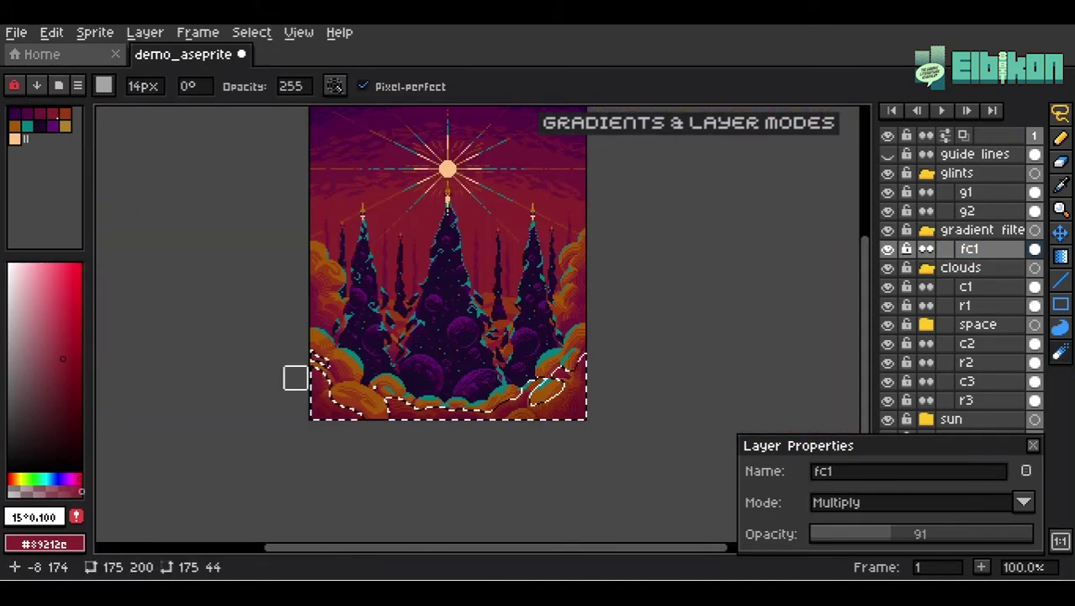
{"action": "scroll", "coordinate": [295, 377], "scroll_direction": "up", "scroll_amount": 8}
{"action": "key", "text": "q"}
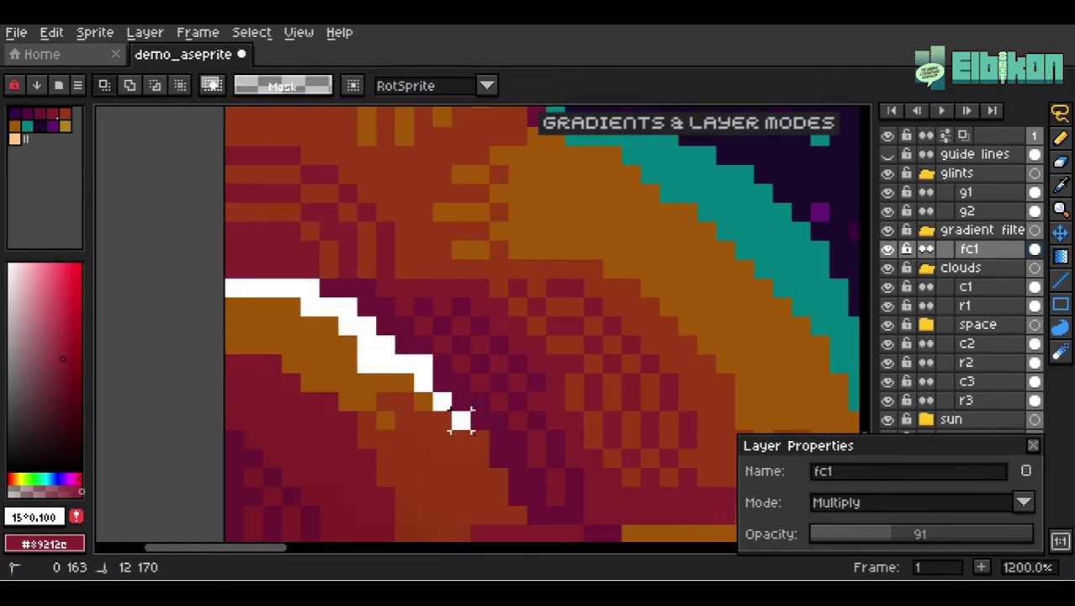
Step: Set layer fc1's opacity to 89 and close its properties
{"action": "scroll", "coordinate": [308, 368], "scroll_direction": "down", "scroll_amount": 7}
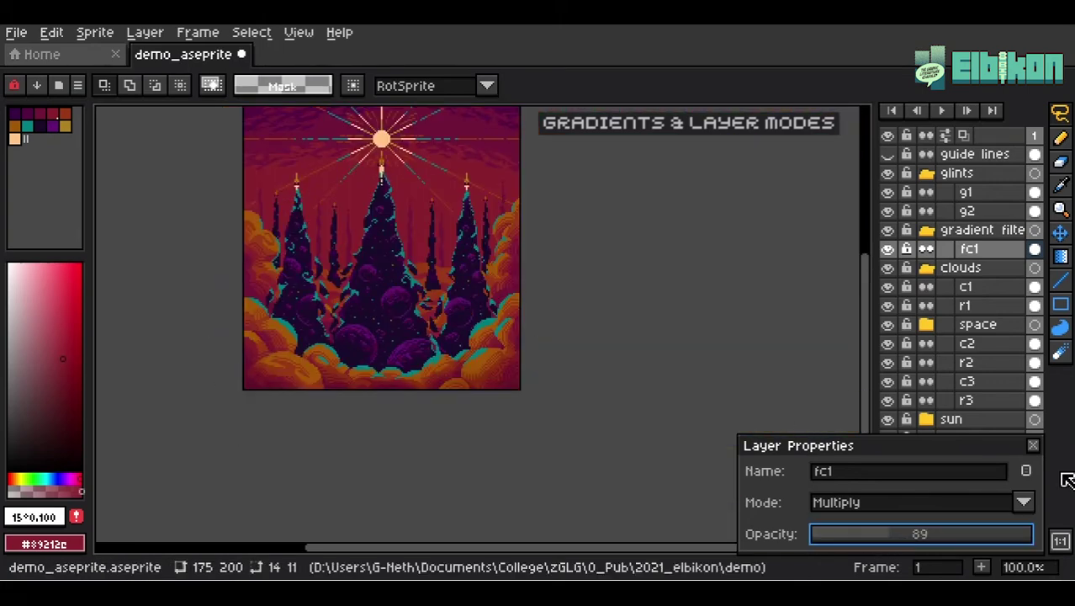
{"action": "left_click", "coordinate": [1033, 446]}
{"action": "key", "text": "r"}
{"action": "scroll", "coordinate": [478, 440], "scroll_direction": "up", "scroll_amount": 7}
{"action": "scroll", "coordinate": [449, 327], "scroll_direction": "down", "scroll_amount": 7}
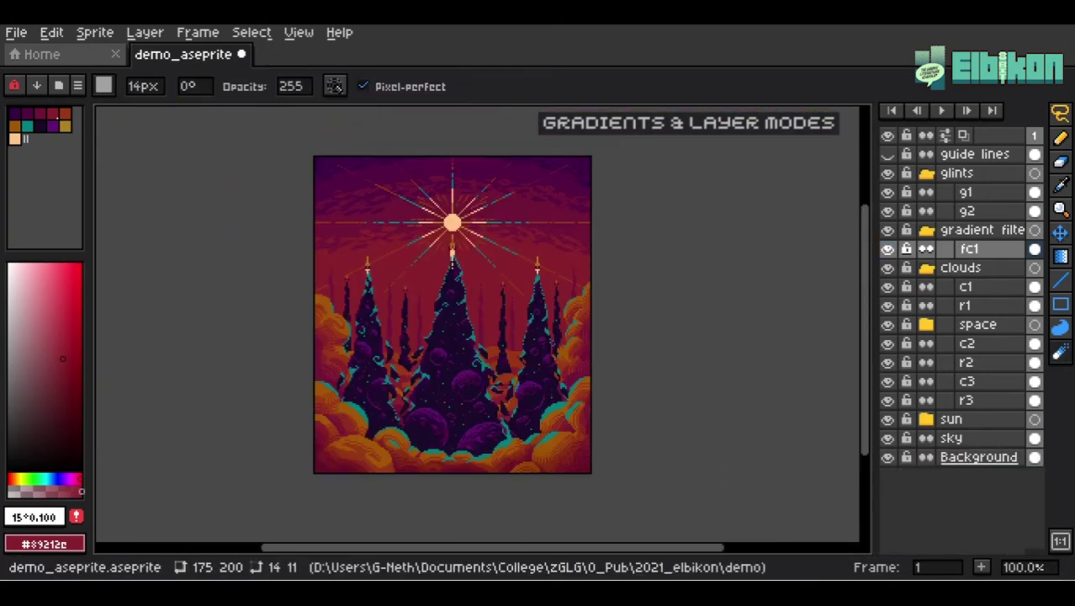
Step: Lasso the lit face of the lower-right cloud along its outline to clean up the fc1 gradient there
{"action": "scroll", "coordinate": [539, 444], "scroll_direction": "up", "scroll_amount": 8}
{"action": "key", "text": "q"}
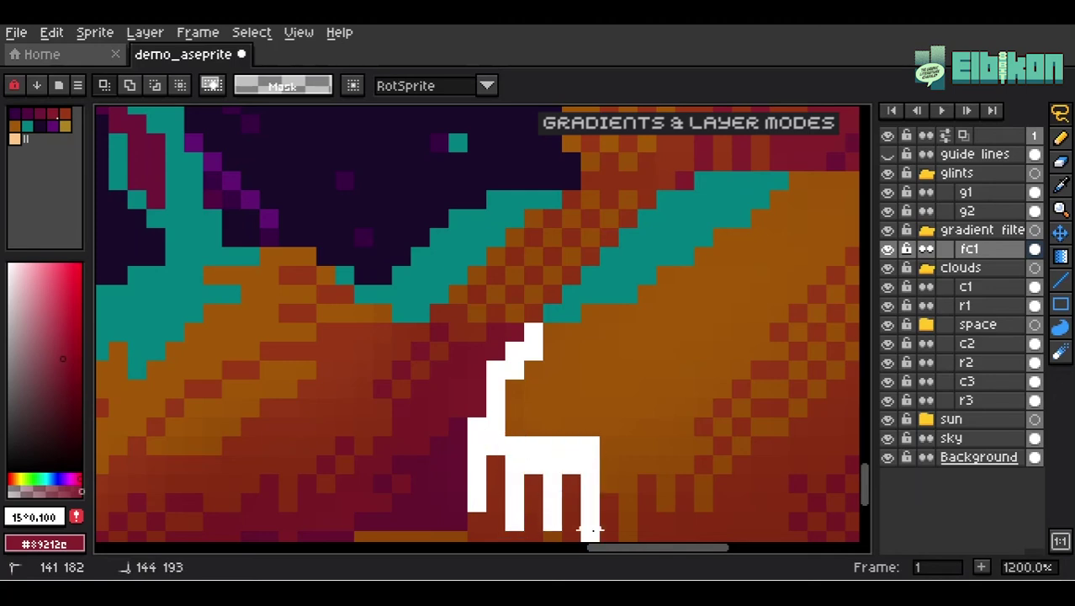
{"action": "left_click_drag", "start_coordinate": [673, 196], "coordinate": [670, 198]}
{"action": "scroll", "coordinate": [669, 198], "scroll_direction": "up", "scroll_amount": 1}
{"action": "scroll", "coordinate": [382, 455], "scroll_direction": "down", "scroll_amount": 3}
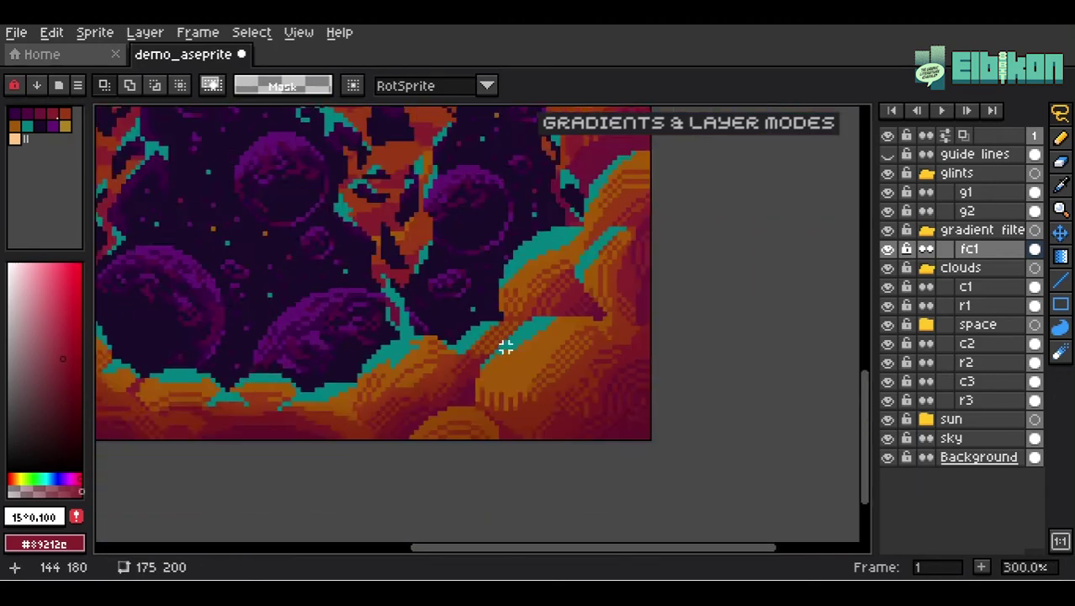
{"action": "scroll", "coordinate": [507, 345], "scroll_direction": "up", "scroll_amount": 1}
{"action": "scroll", "coordinate": [533, 381], "scroll_direction": "up", "scroll_amount": 1}
{"action": "scroll", "coordinate": [341, 374], "scroll_direction": "down", "scroll_amount": 6}
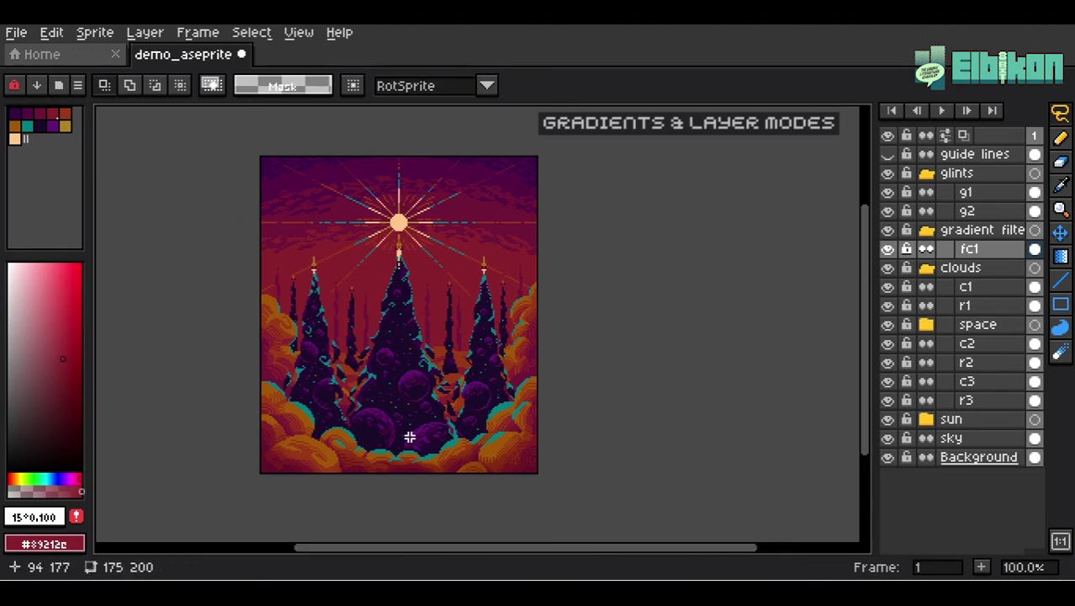
Step: Create a new layer below fc1 and name it fc2
{"action": "key", "text": "shift+n"}
{"action": "double_click", "coordinate": [1000, 270]}
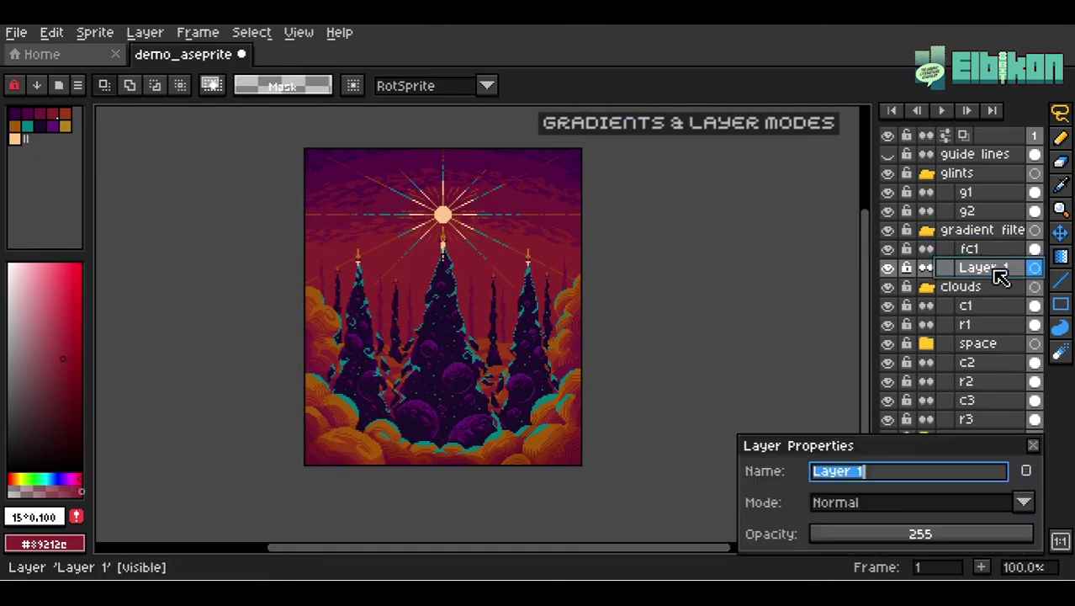
{"action": "type", "text": "fc2"}
{"action": "key", "text": "Return"}
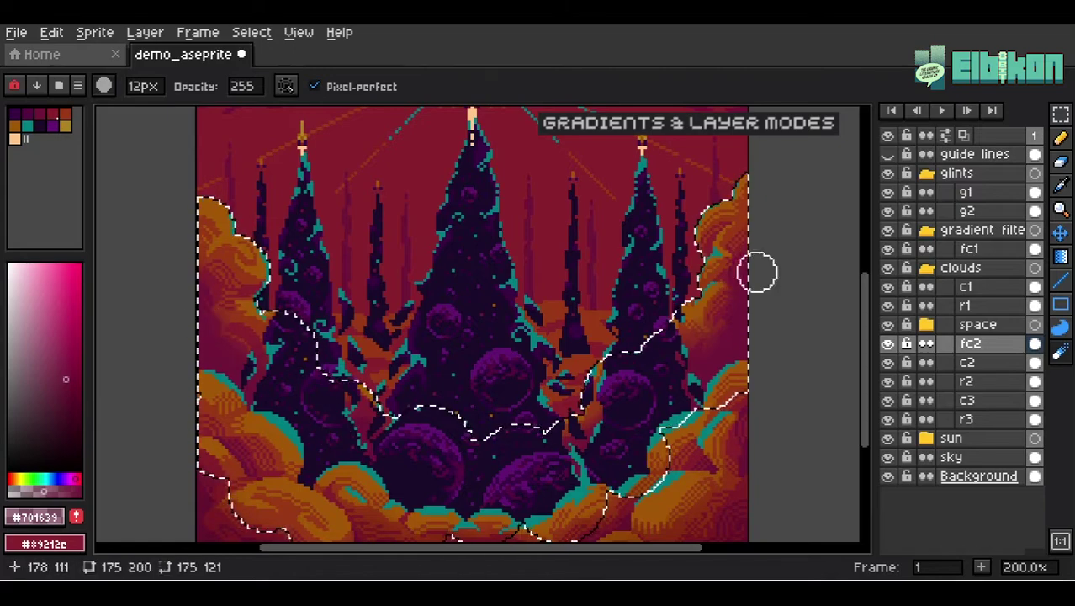
Step: Set layer fc2's mode to Overlay and its opacity to 200, and close its properties
{"action": "double_click", "coordinate": [971, 343]}
{"action": "type", "text": "mm"}
{"action": "left_click", "coordinate": [530, 165]}
{"action": "scroll", "coordinate": [562, 325], "scroll_direction": "down", "scroll_amount": 1}
{"action": "left_click", "coordinate": [1023, 503]}
{"action": "left_click", "coordinate": [845, 321]}
{"action": "left_click_drag", "start_coordinate": [944, 538], "coordinate": [967, 537]}
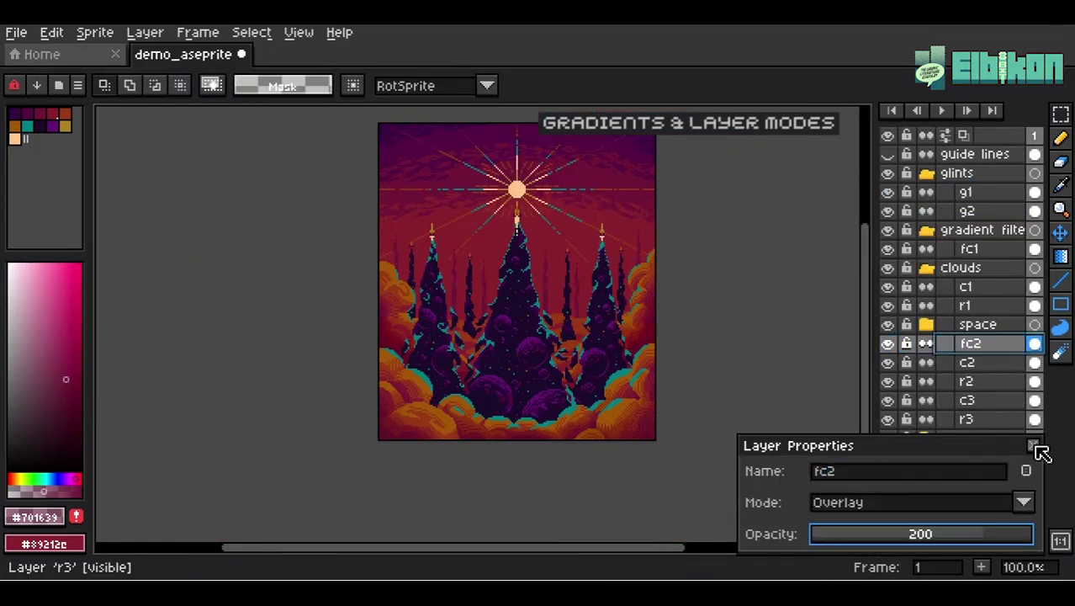
{"action": "left_click", "coordinate": [1033, 445]}
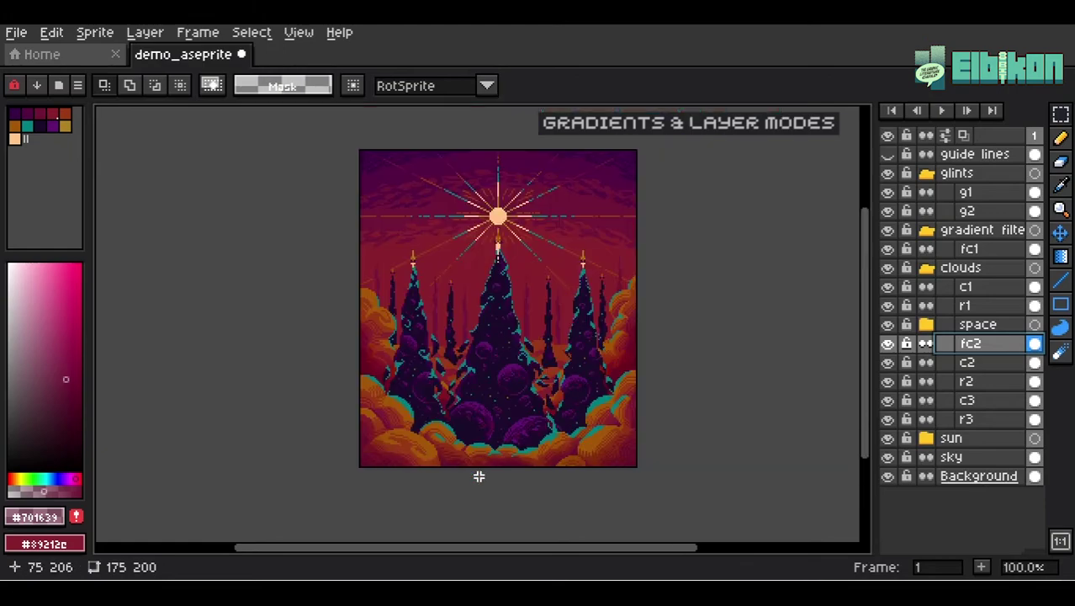
Step: Add a layer above fc1, shade the base of the front clouds within their selection, and soften it with a 13 px eraser at opacity 138
{"action": "left_click", "coordinate": [997, 250]}
{"action": "key", "text": "shift+n"}
{"action": "key", "text": "b"}
{"action": "scroll", "coordinate": [300, 414], "scroll_direction": "up", "scroll_amount": 2}
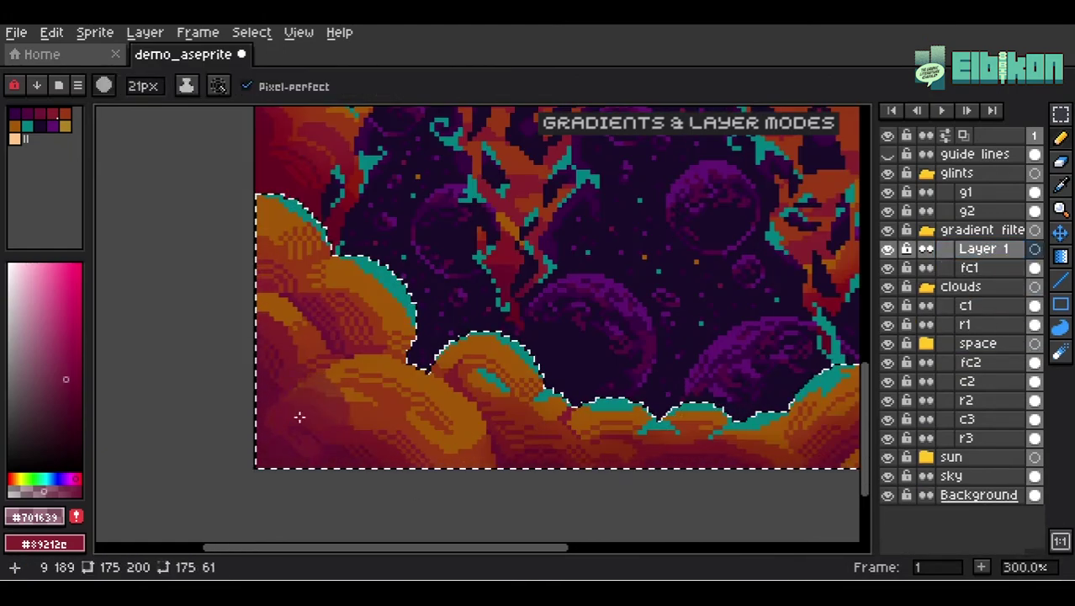
{"action": "key", "text": "e"}
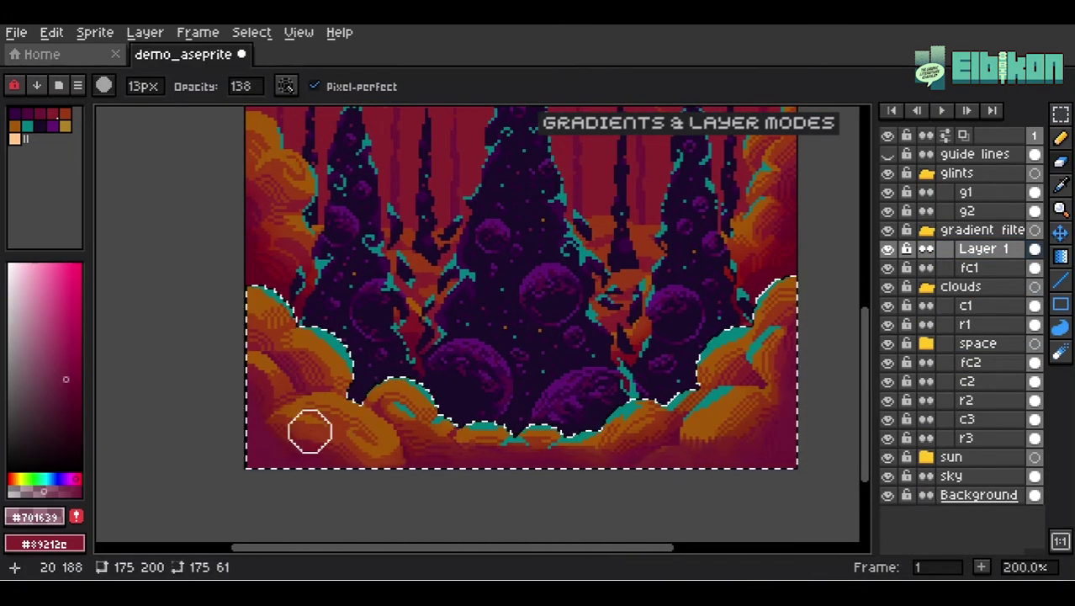
{"action": "left_click_drag", "start_coordinate": [283, 451], "coordinate": [577, 459]}
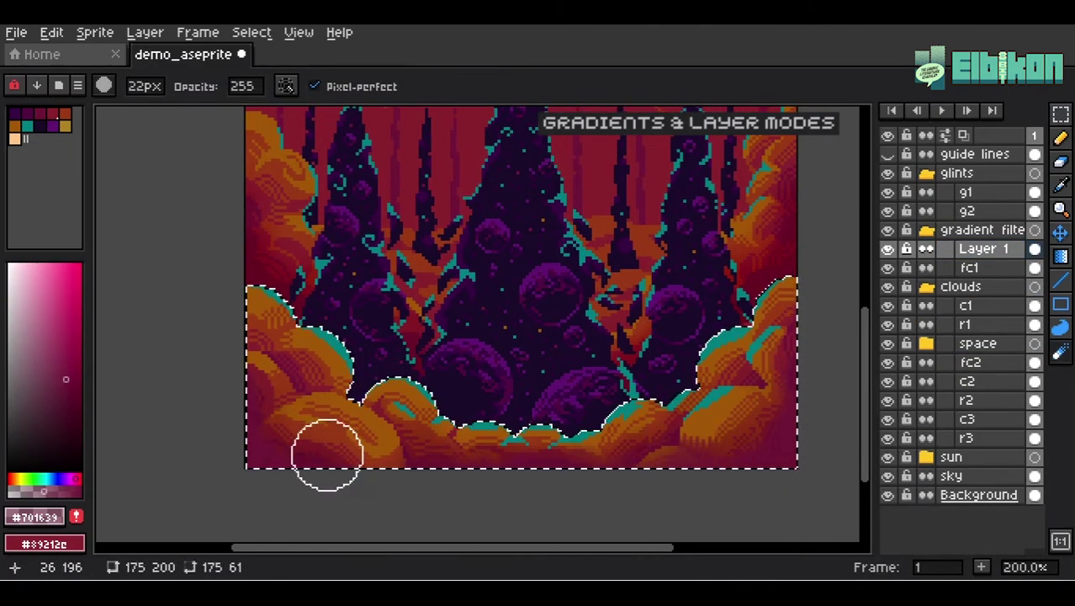
Step: Rename the new shading layer fc11, set its mode to Soft Light and lower its opacity
{"action": "double_click", "coordinate": [1018, 248]}
{"action": "type", "text": "fc11"}
{"action": "key", "text": "ctrl+a"}
{"action": "left_click", "coordinate": [923, 503]}
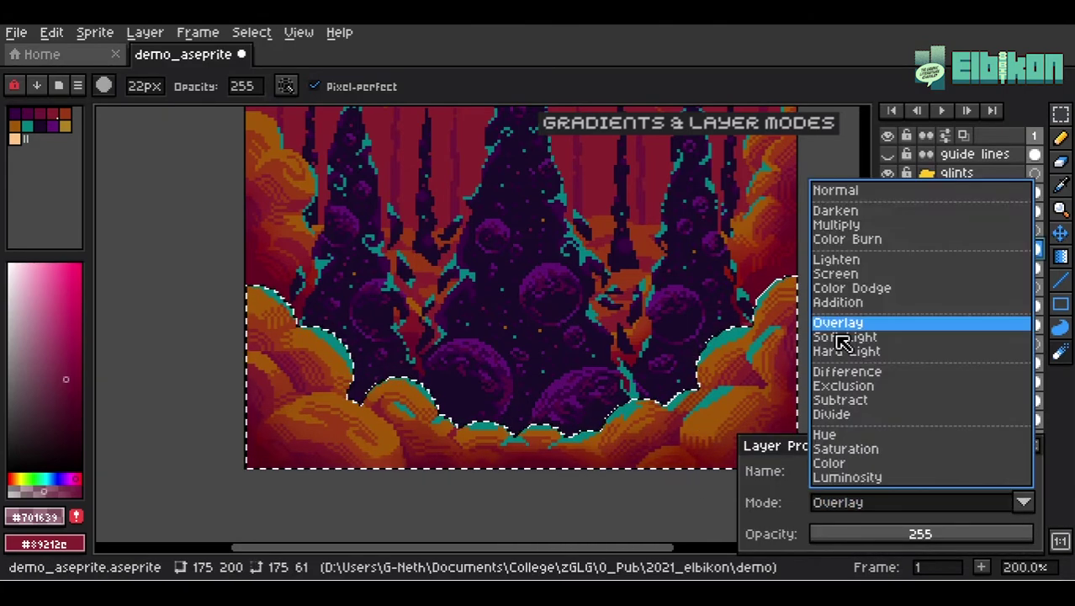
{"action": "left_click", "coordinate": [852, 337]}
{"action": "left_click_drag", "start_coordinate": [921, 534], "coordinate": [855, 533]}
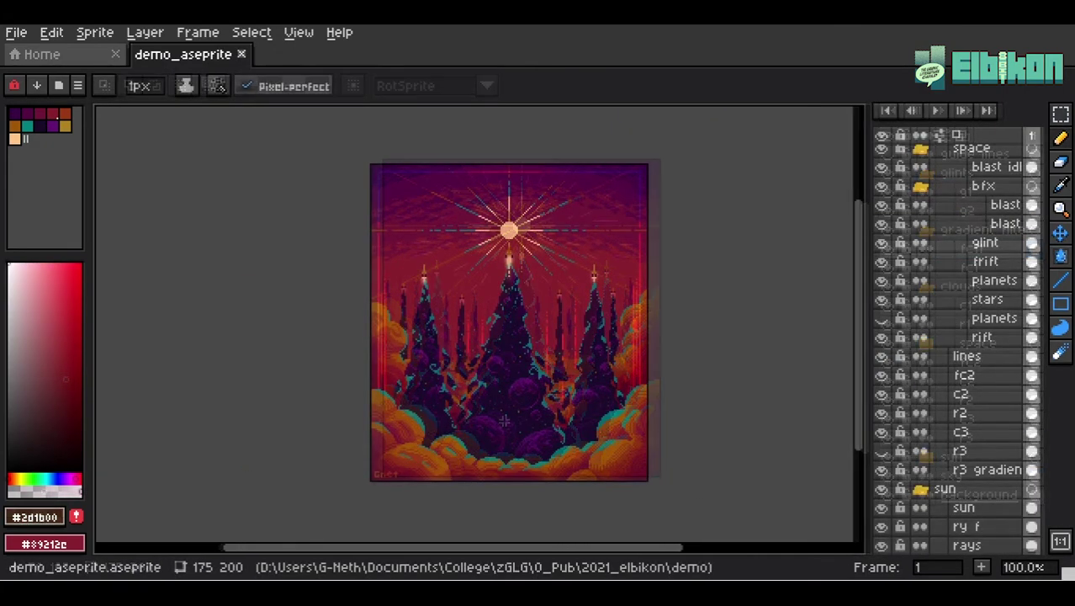